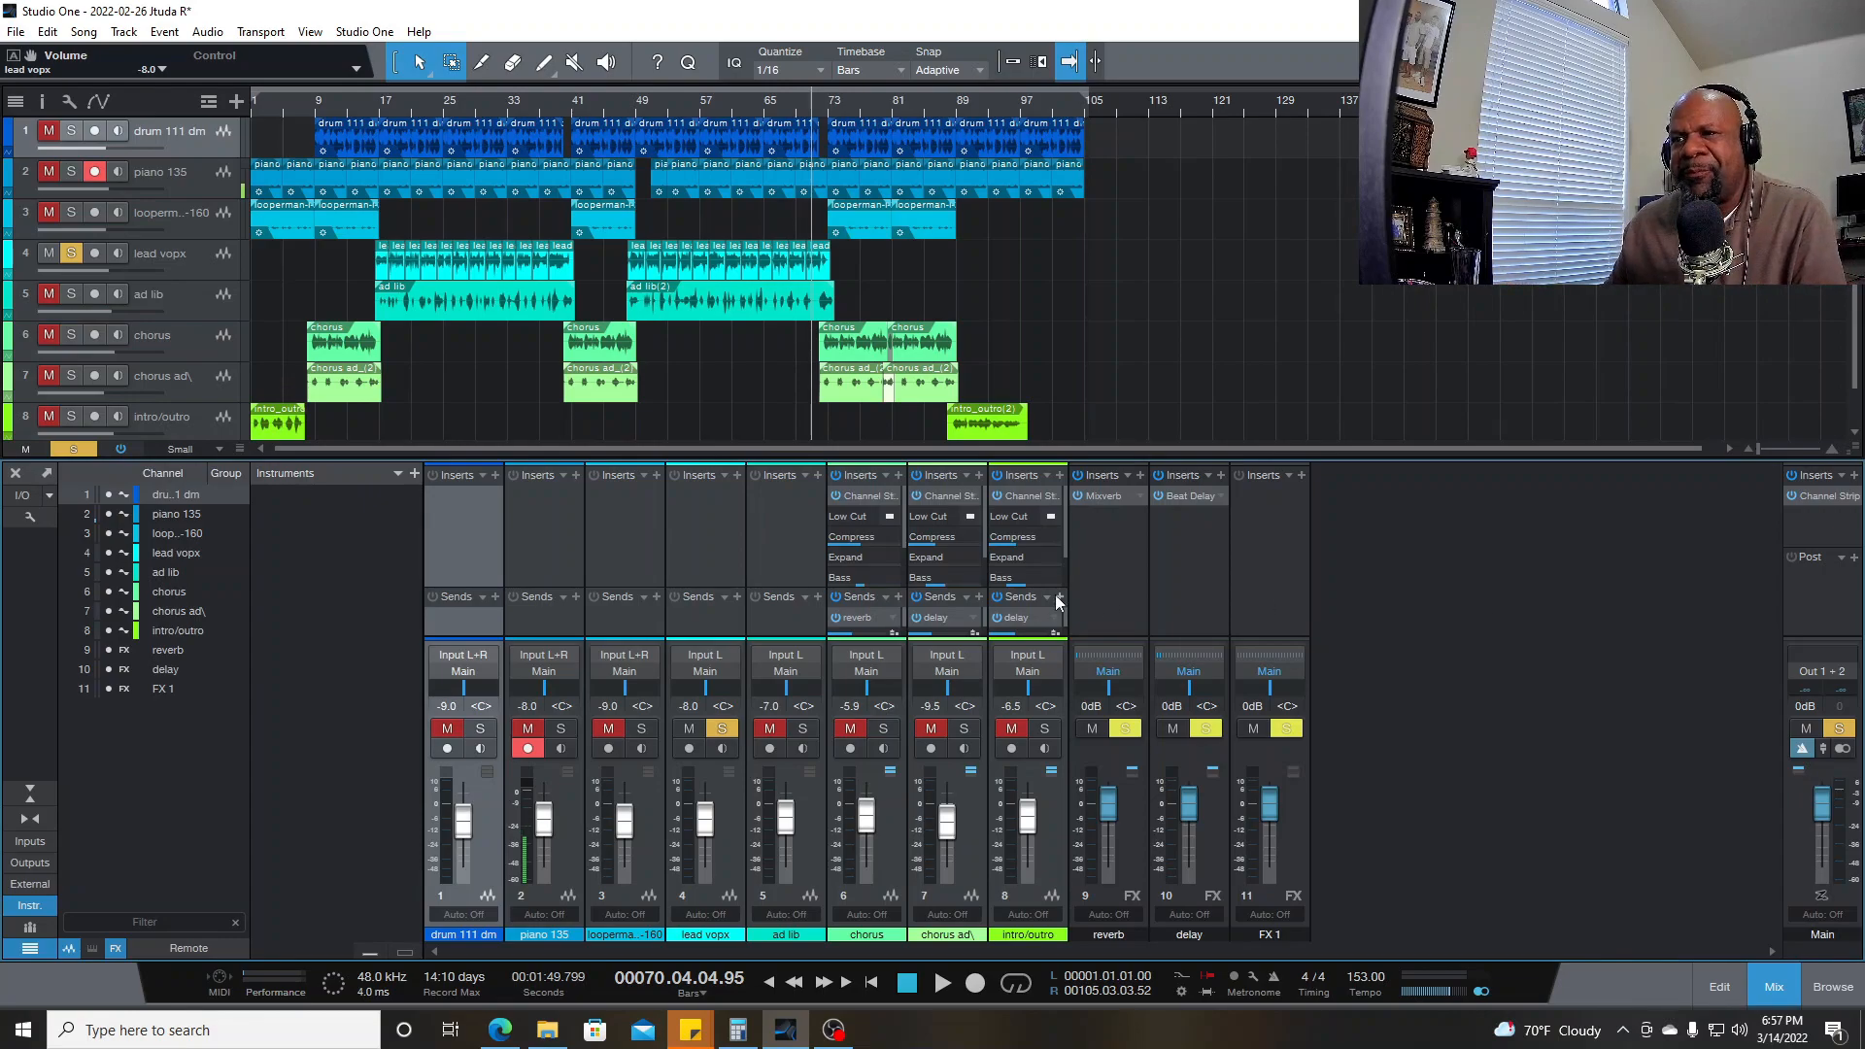
- Move the playhead to about bar 22, solo the ad lib track alongside lead vopx, and remove the FX 1 channel
left_click(425, 116)
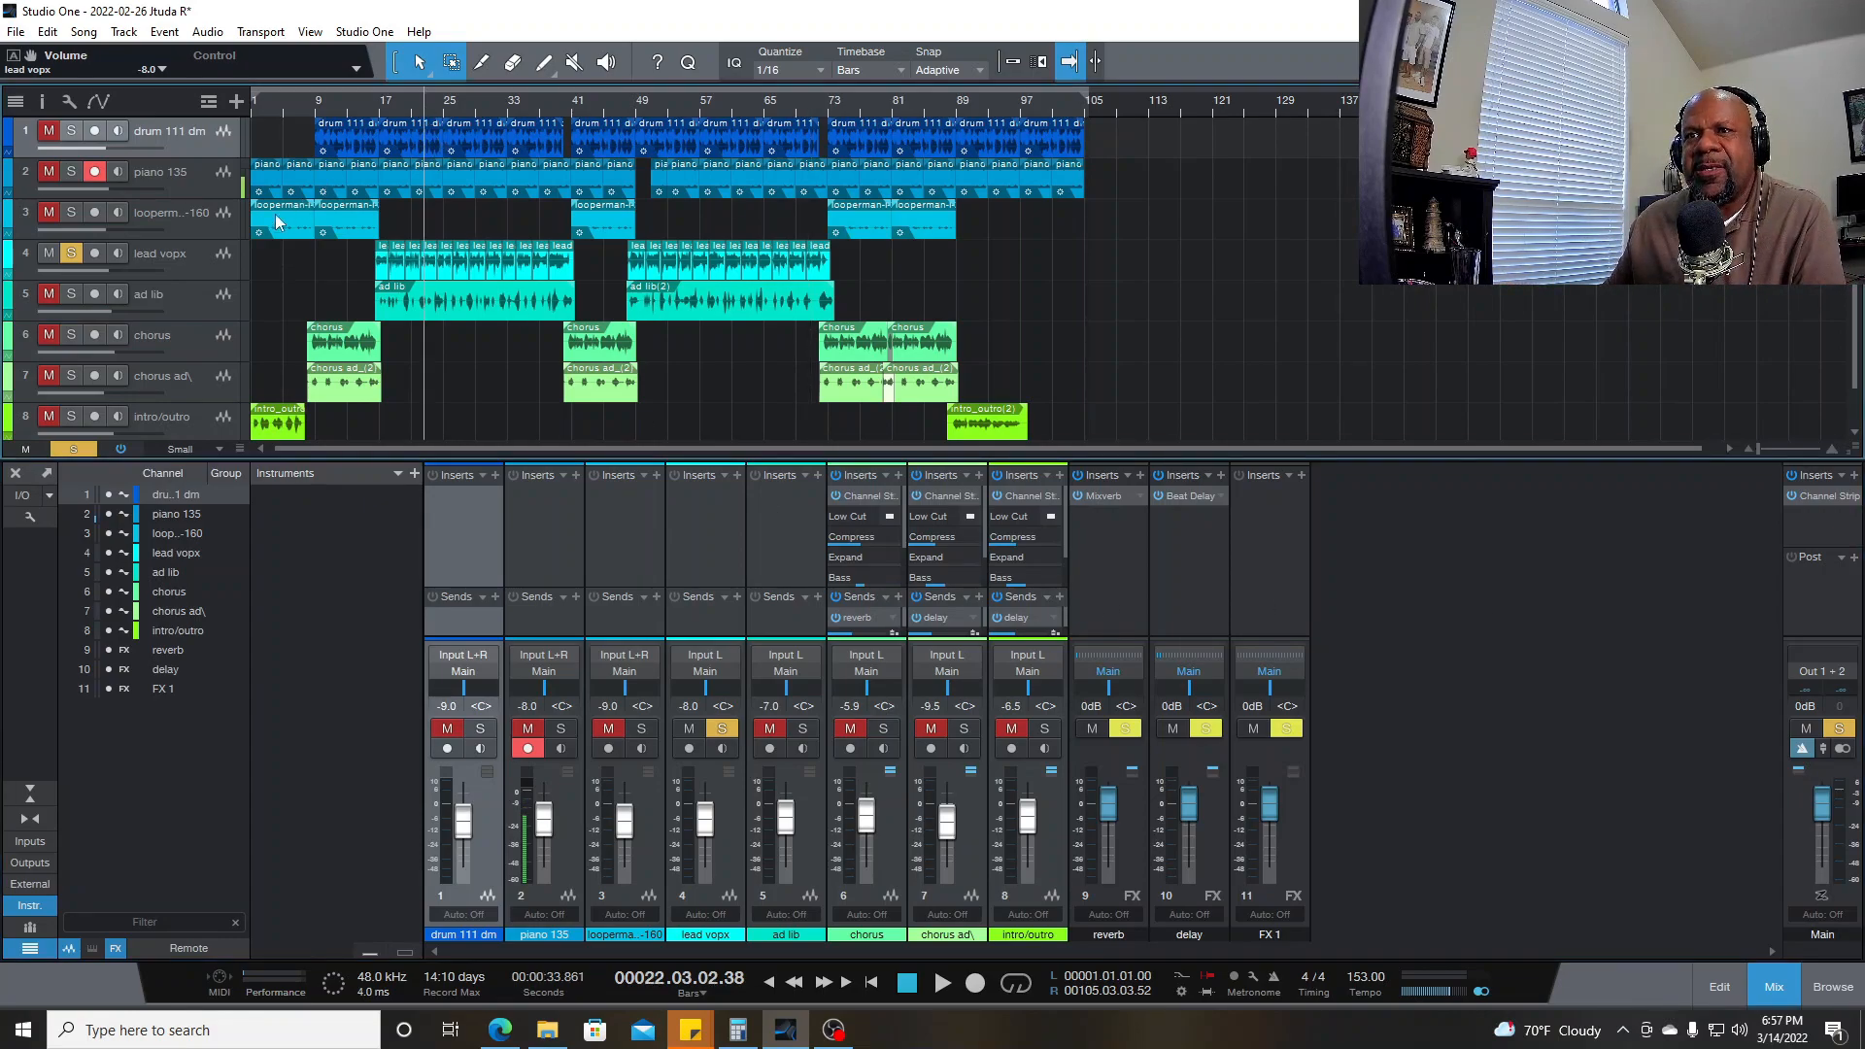
left_click(73, 295)
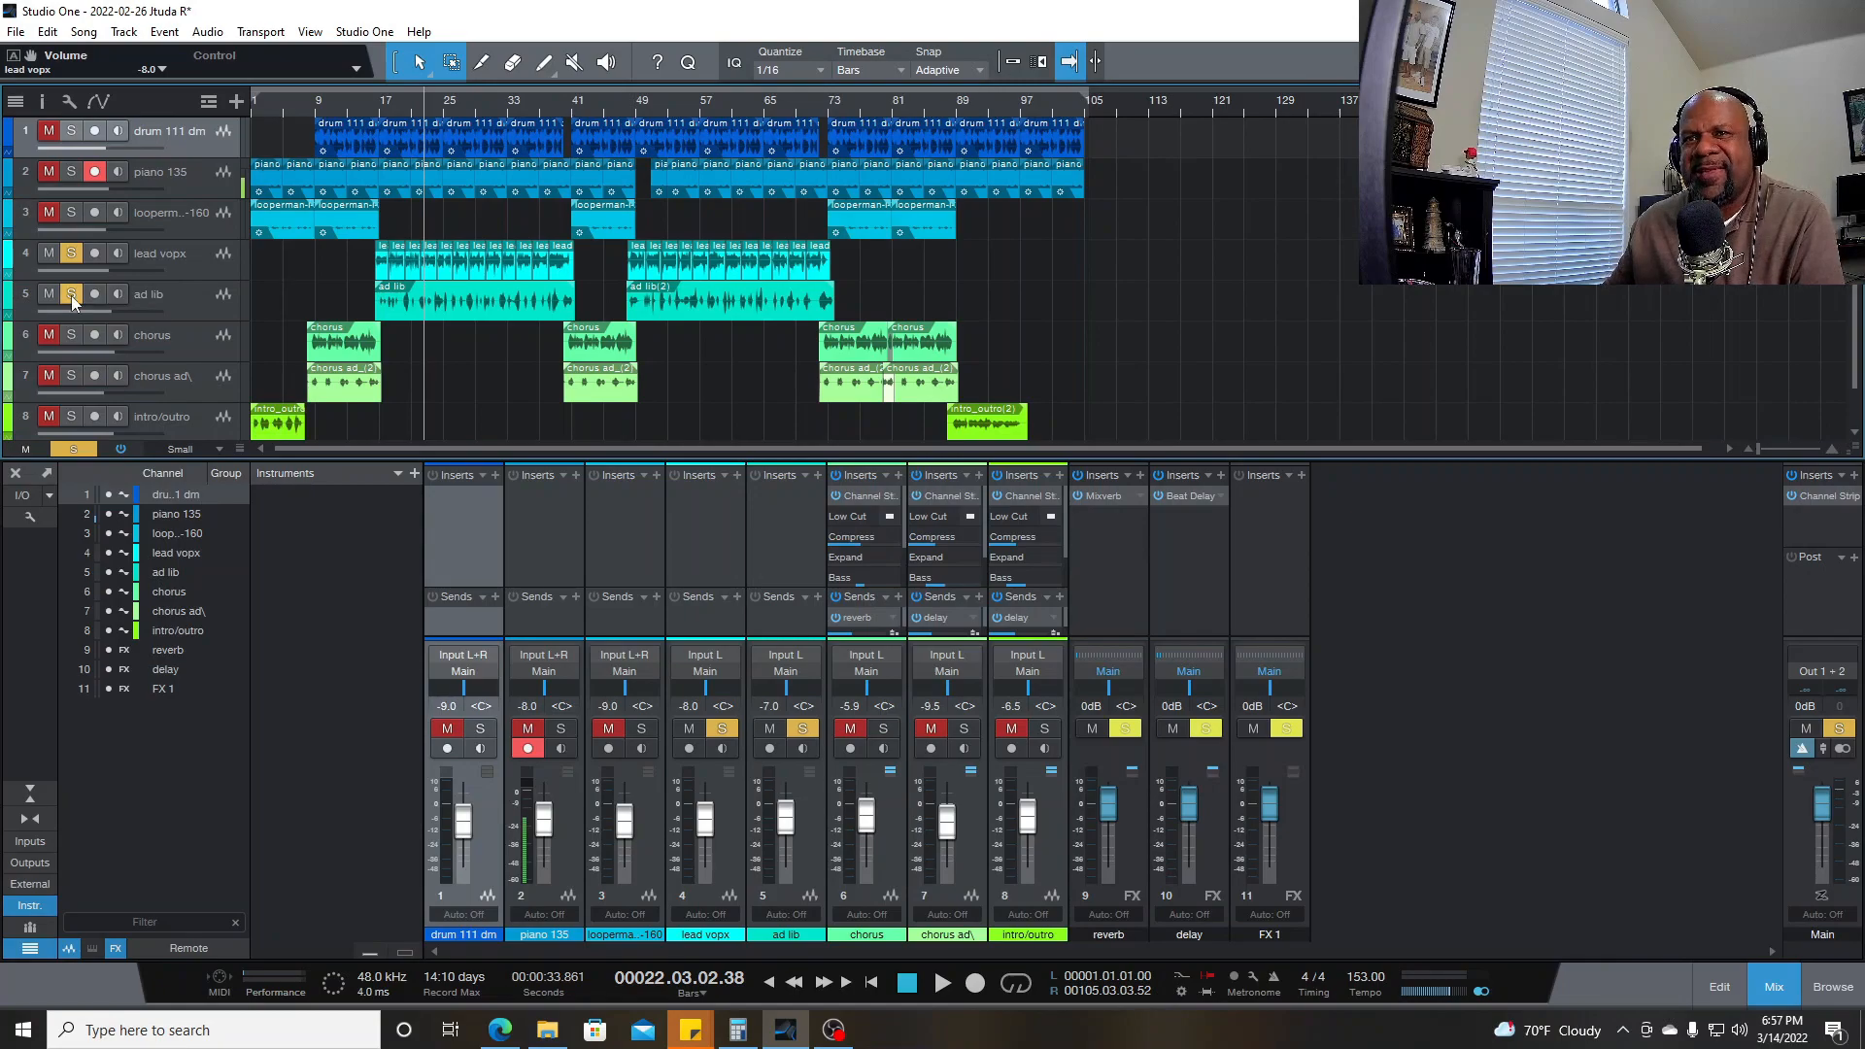
right_click(1300, 806)
left_click(1345, 757)
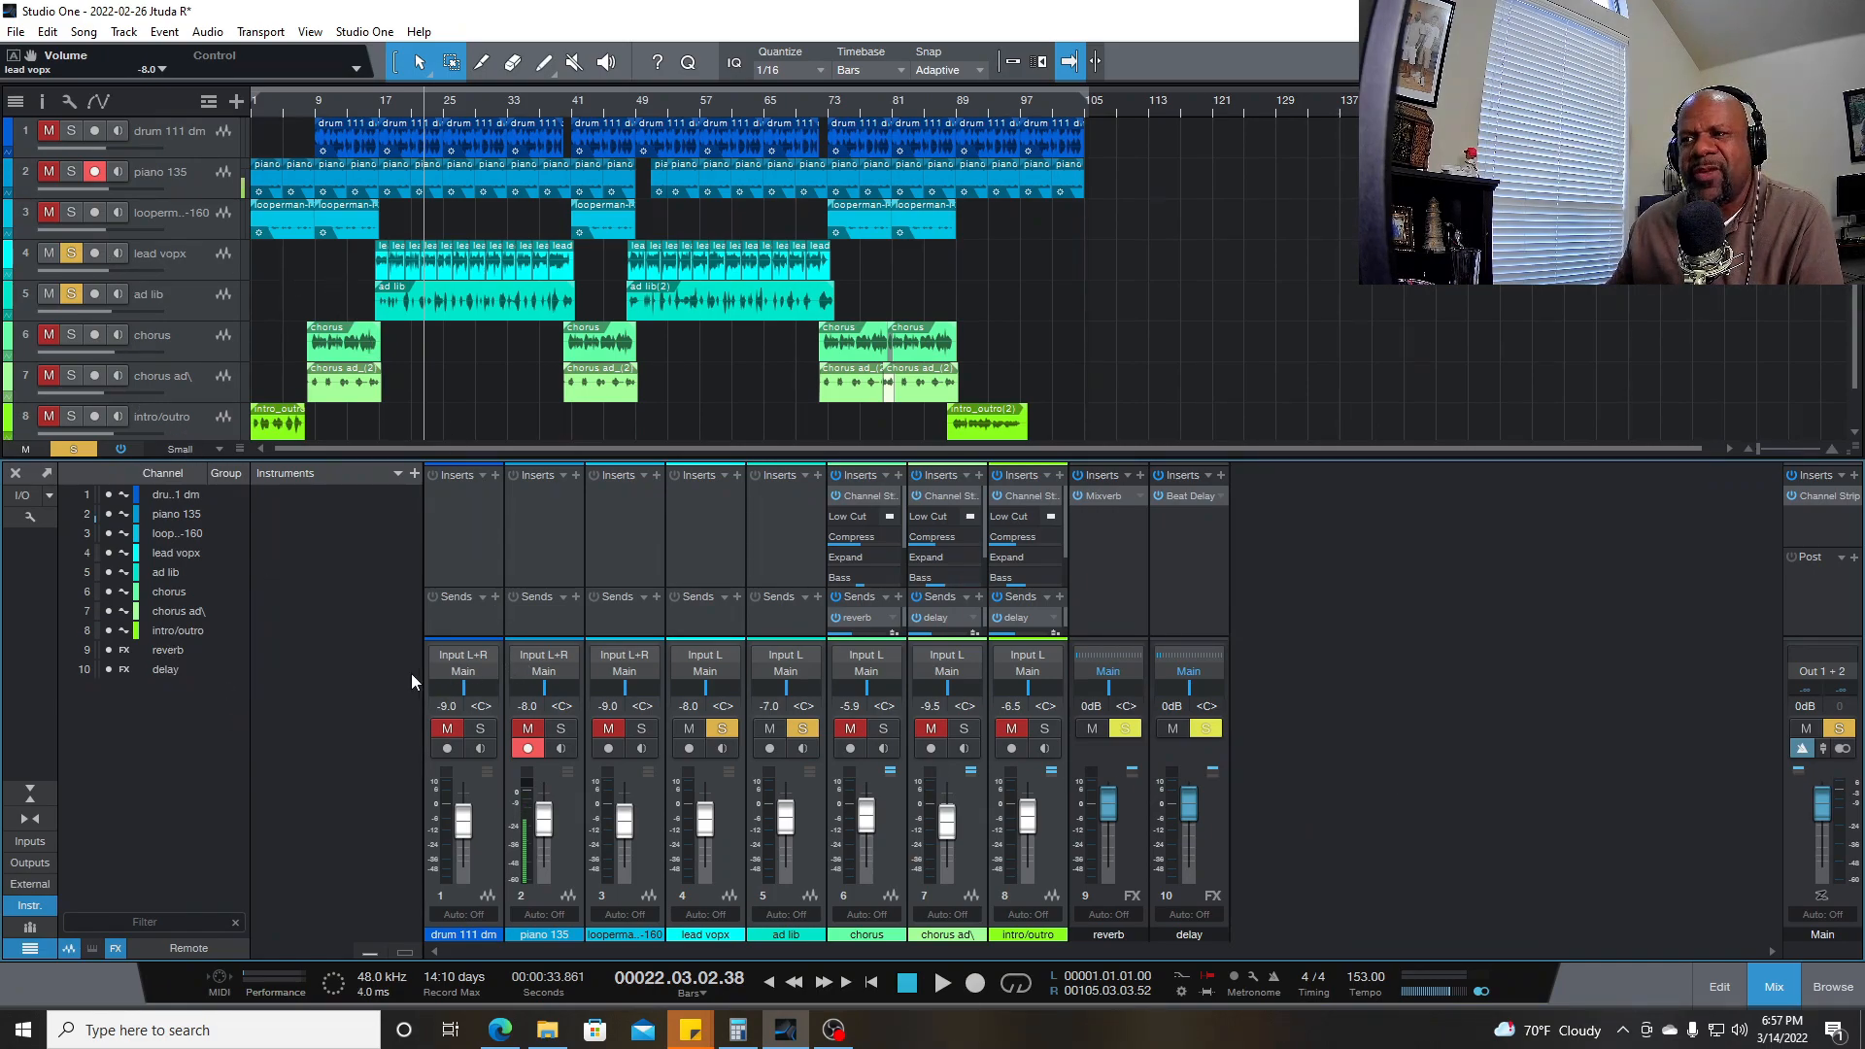
- Play a few bars of the soloed lead vopx and ad lib vocals, and stop playback
key("space")
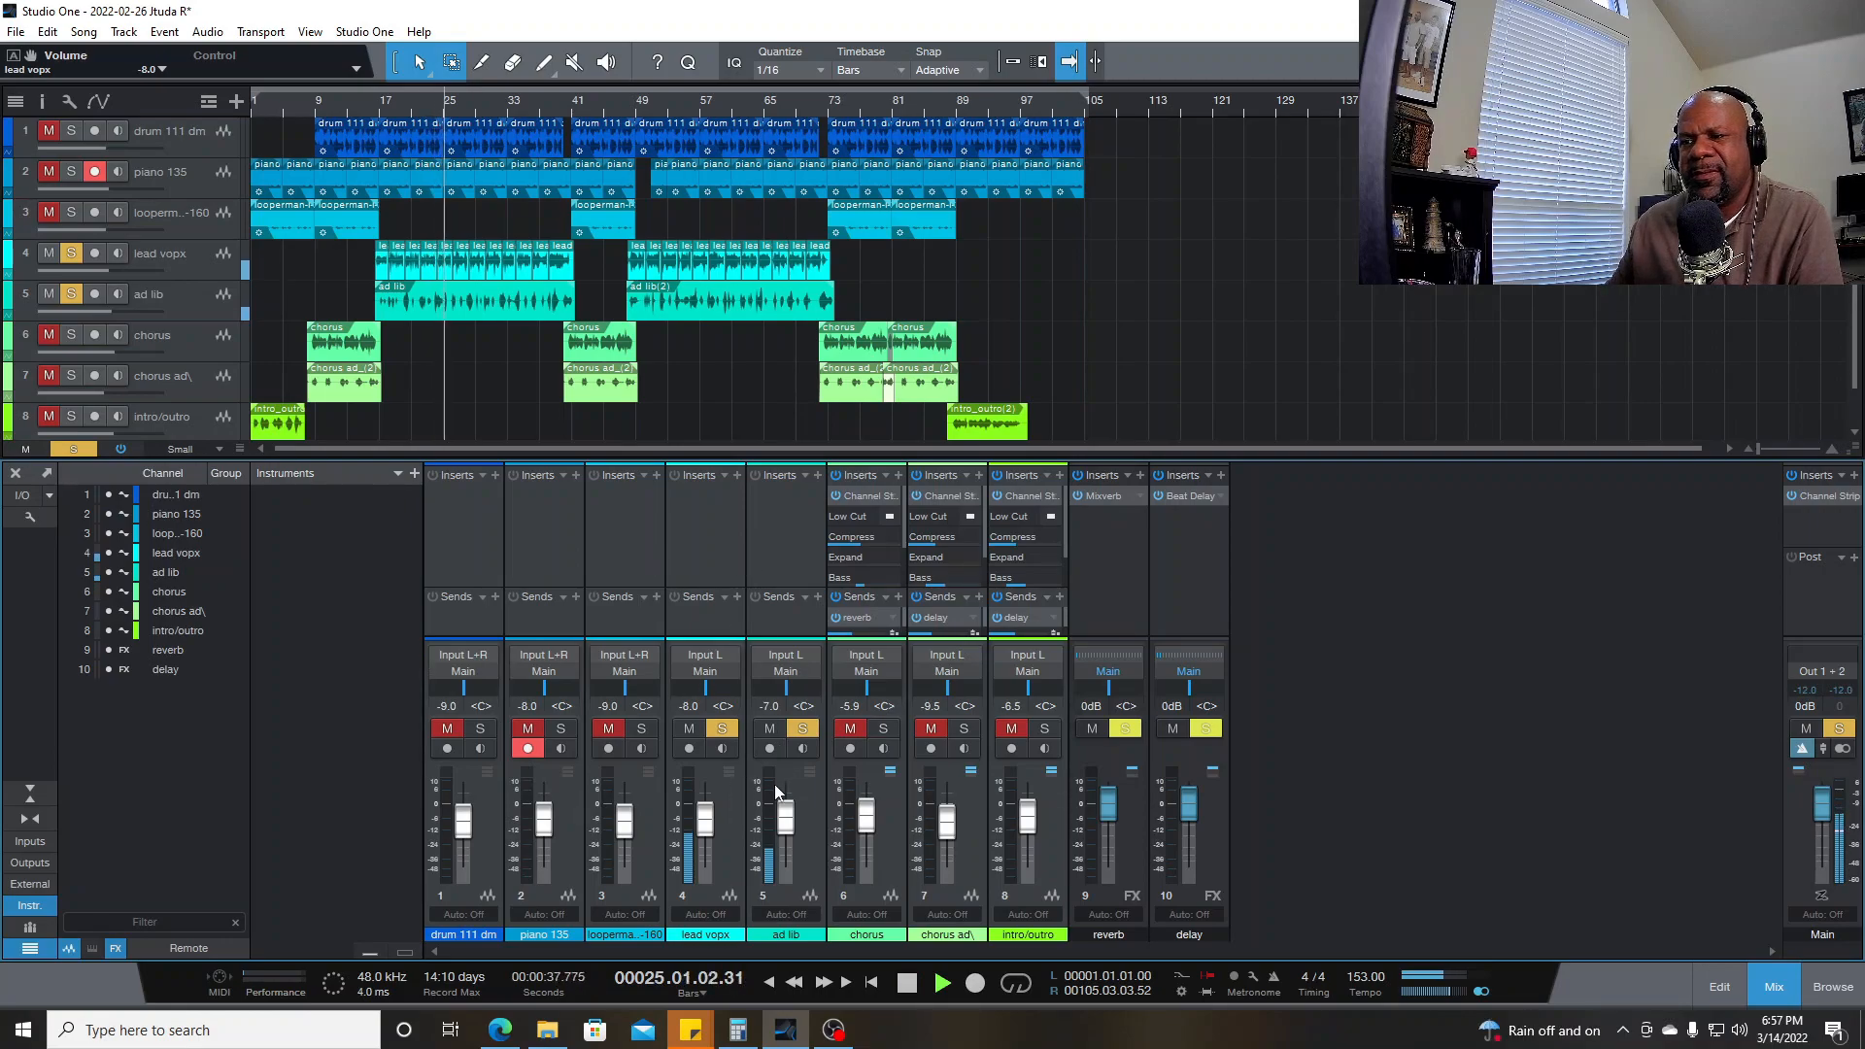
key("space")
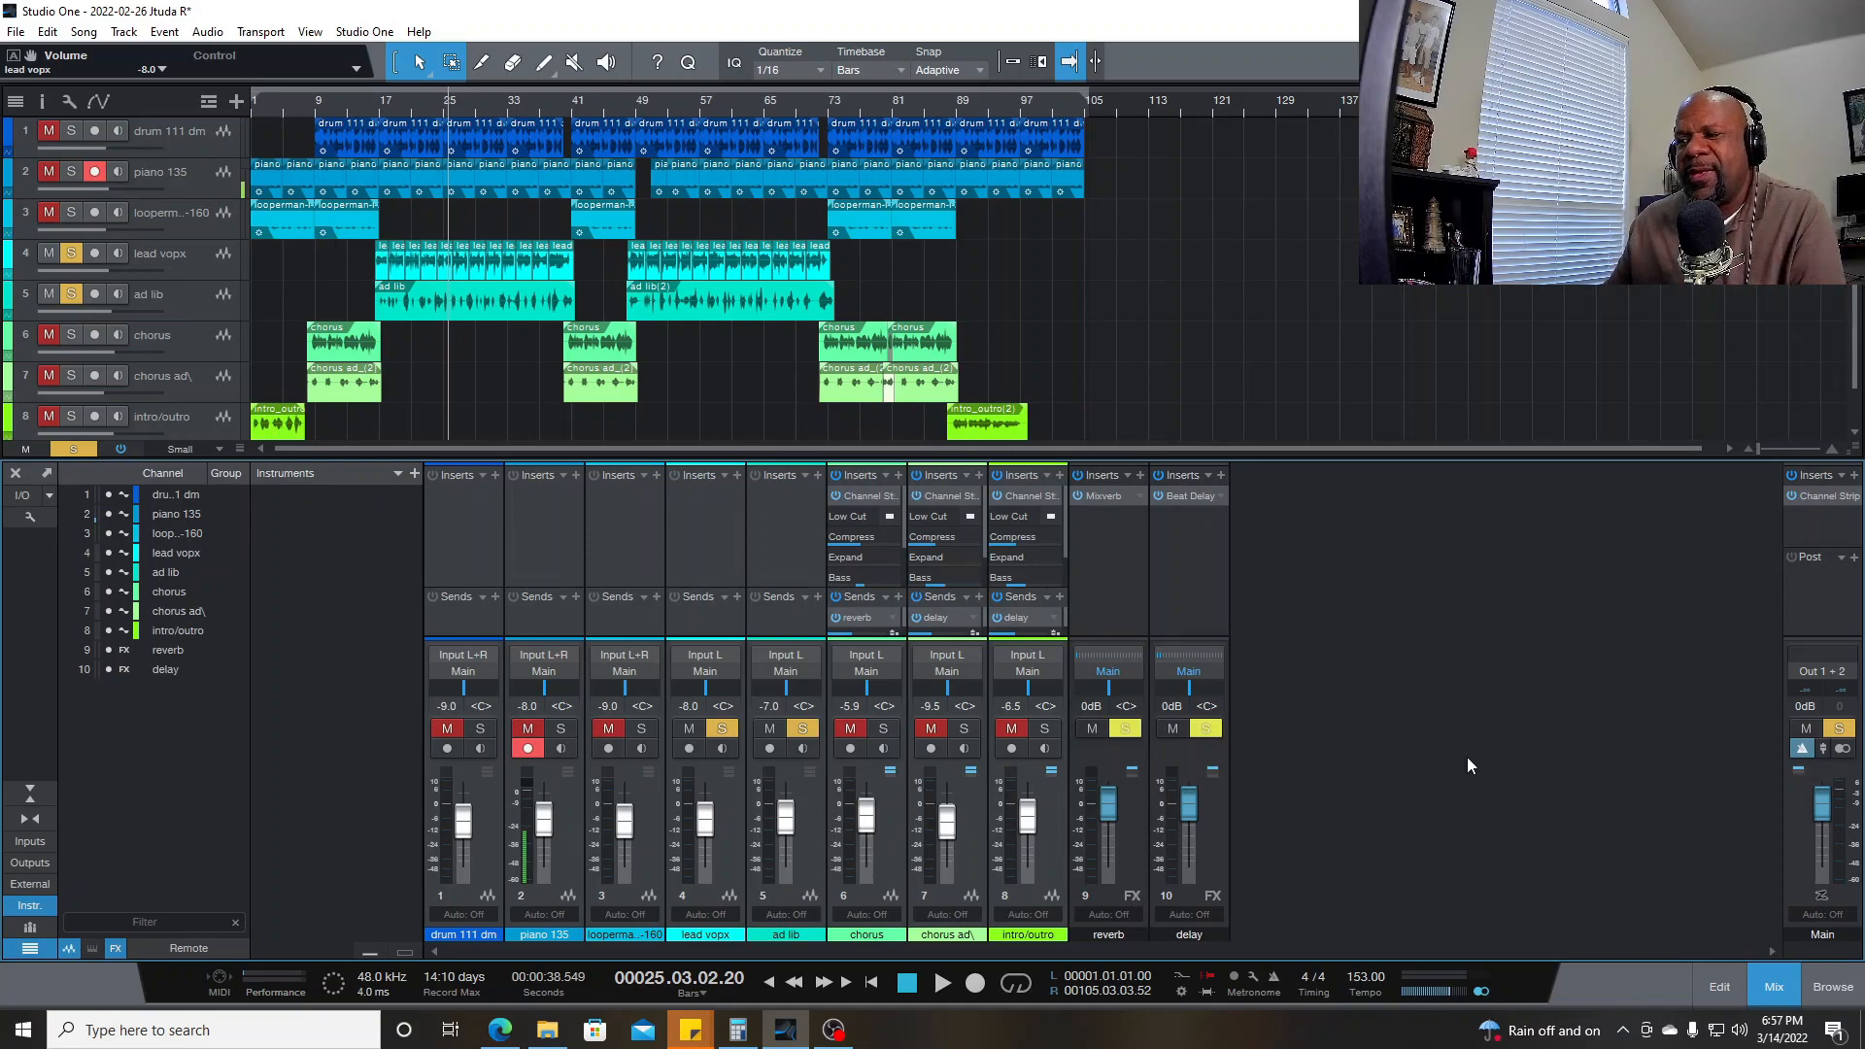
- Add a new FX channel to the mixer and route the lead vopx output to it
right_click(1334, 710)
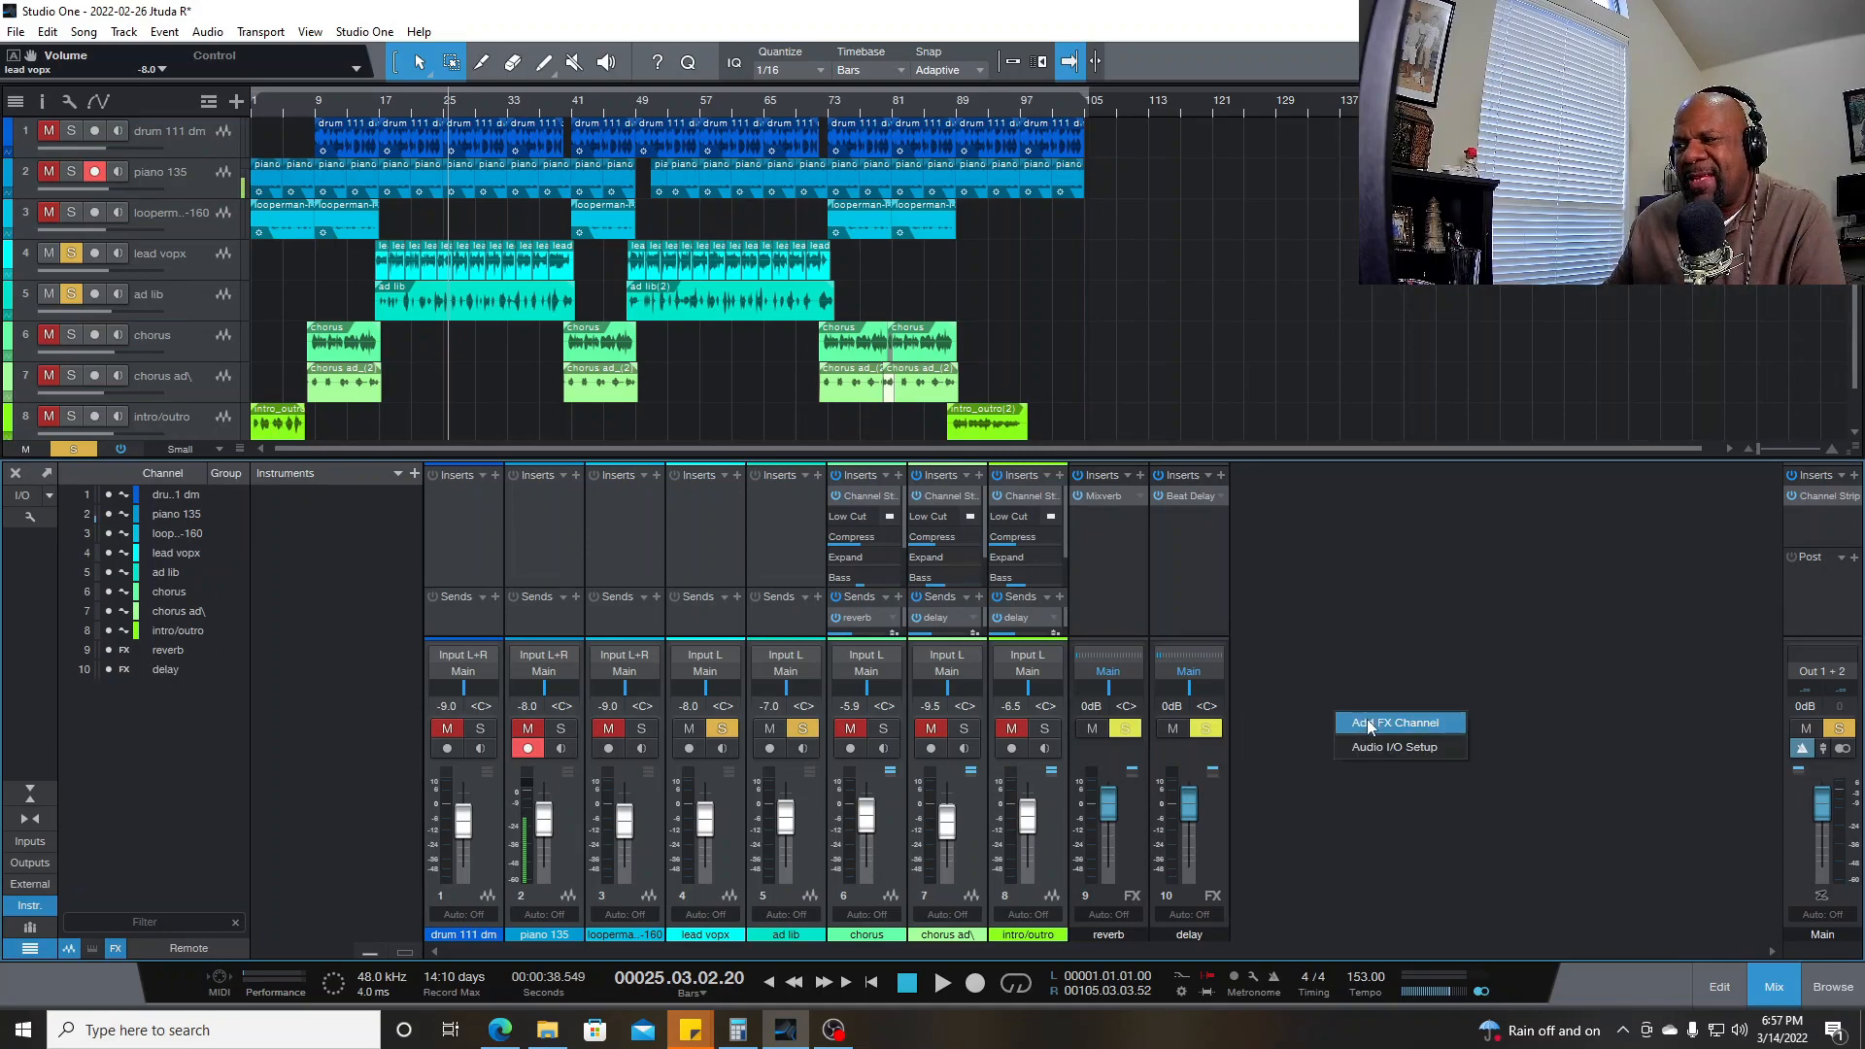
key("Escape")
left_click(1365, 720)
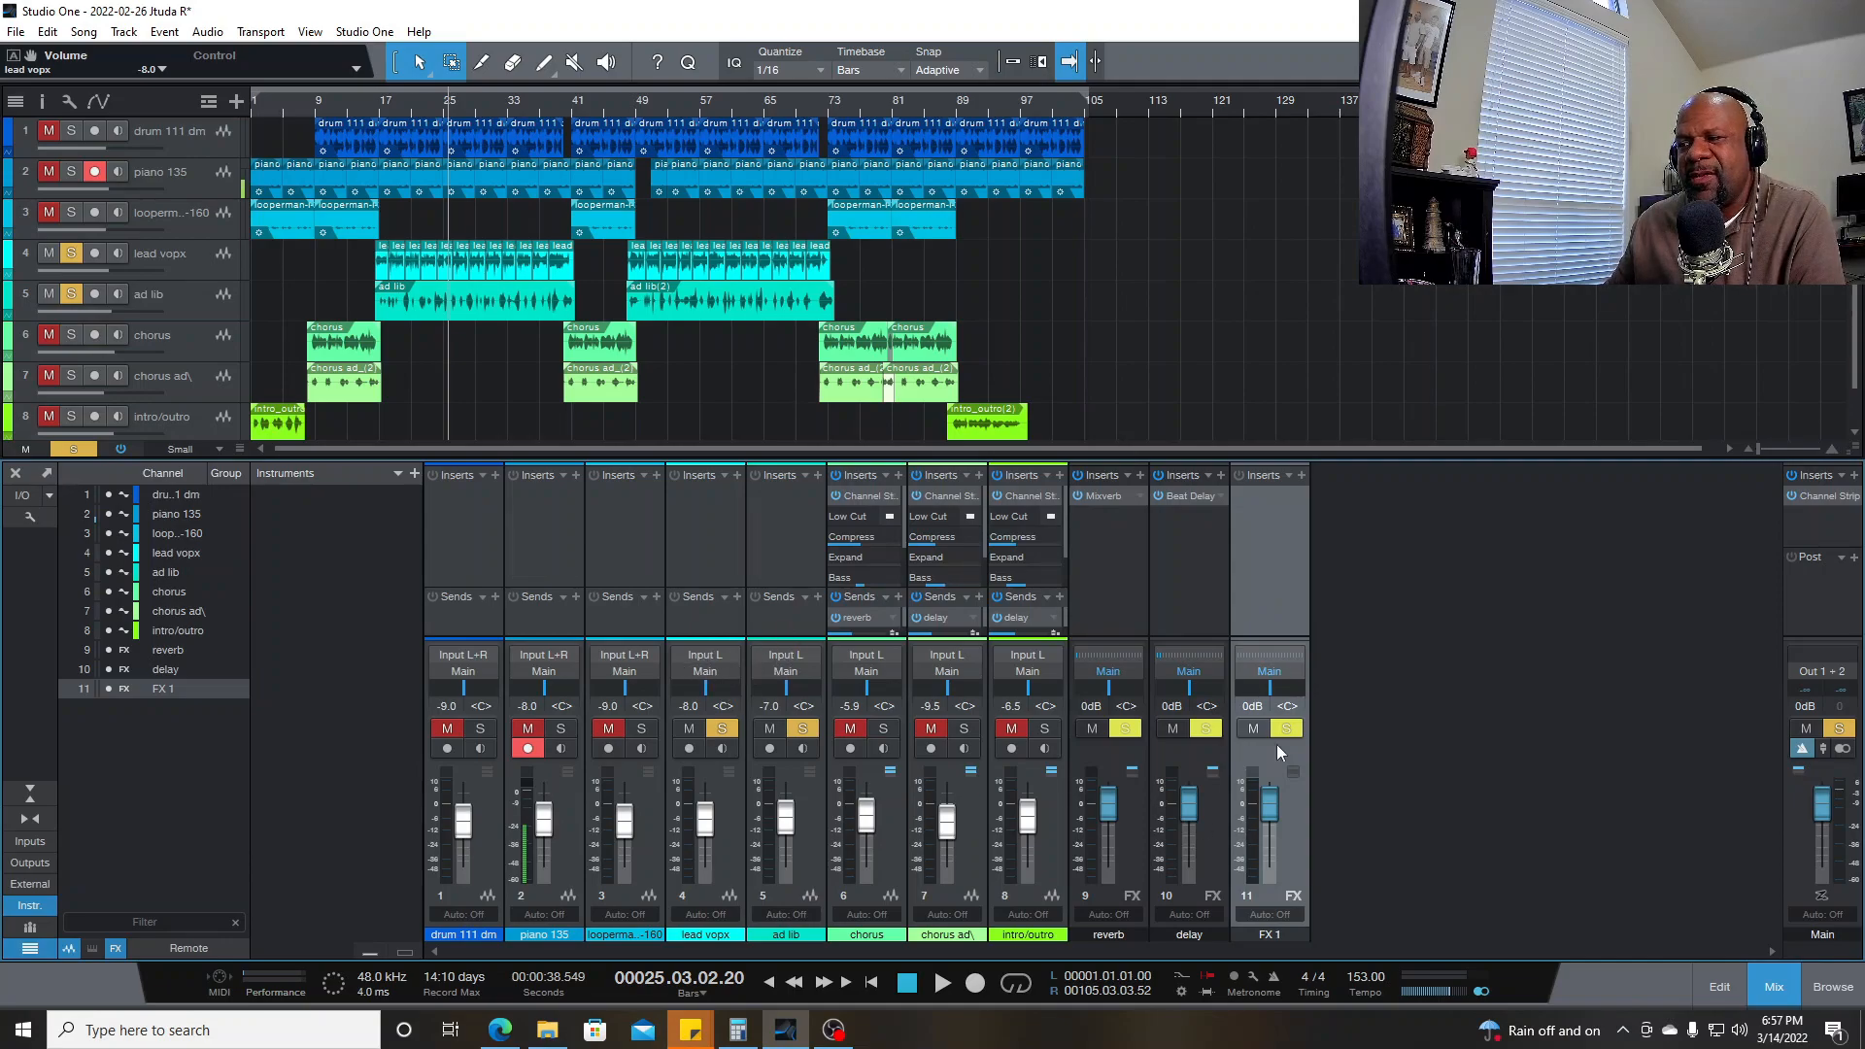
left_click(719, 675)
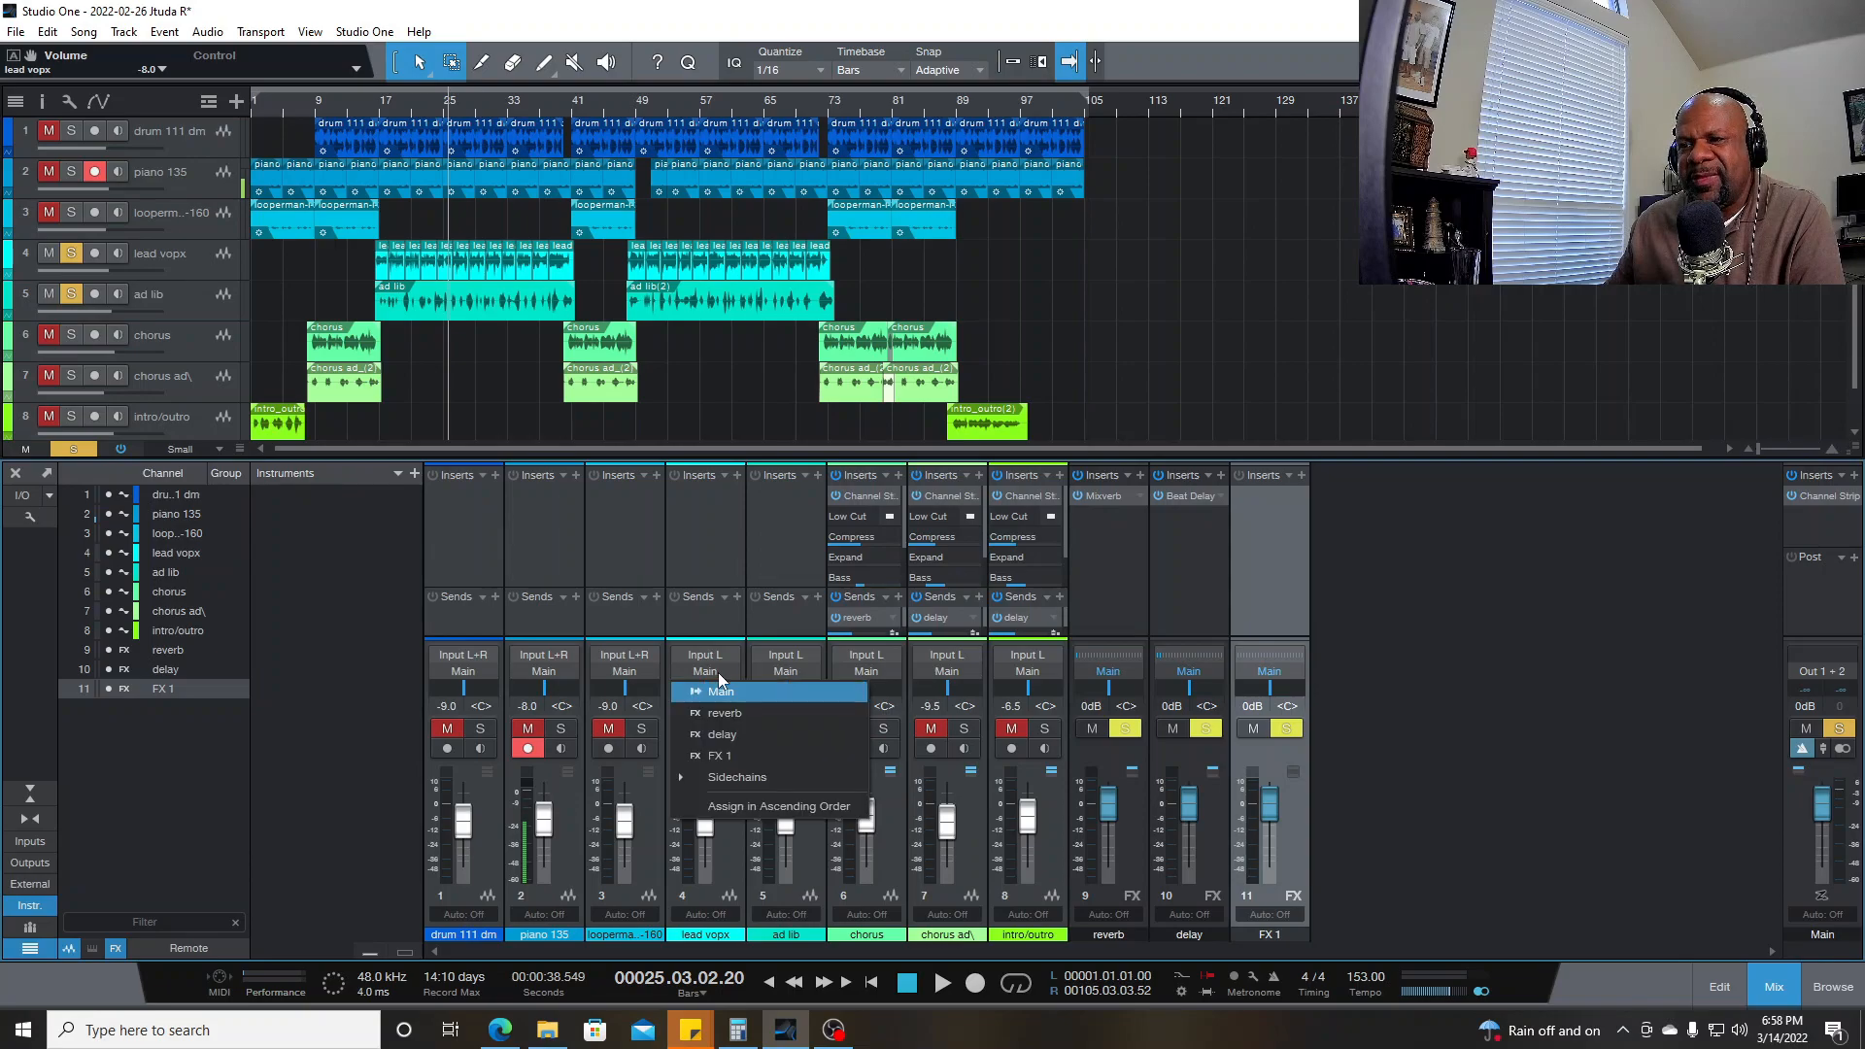
left_click(726, 758)
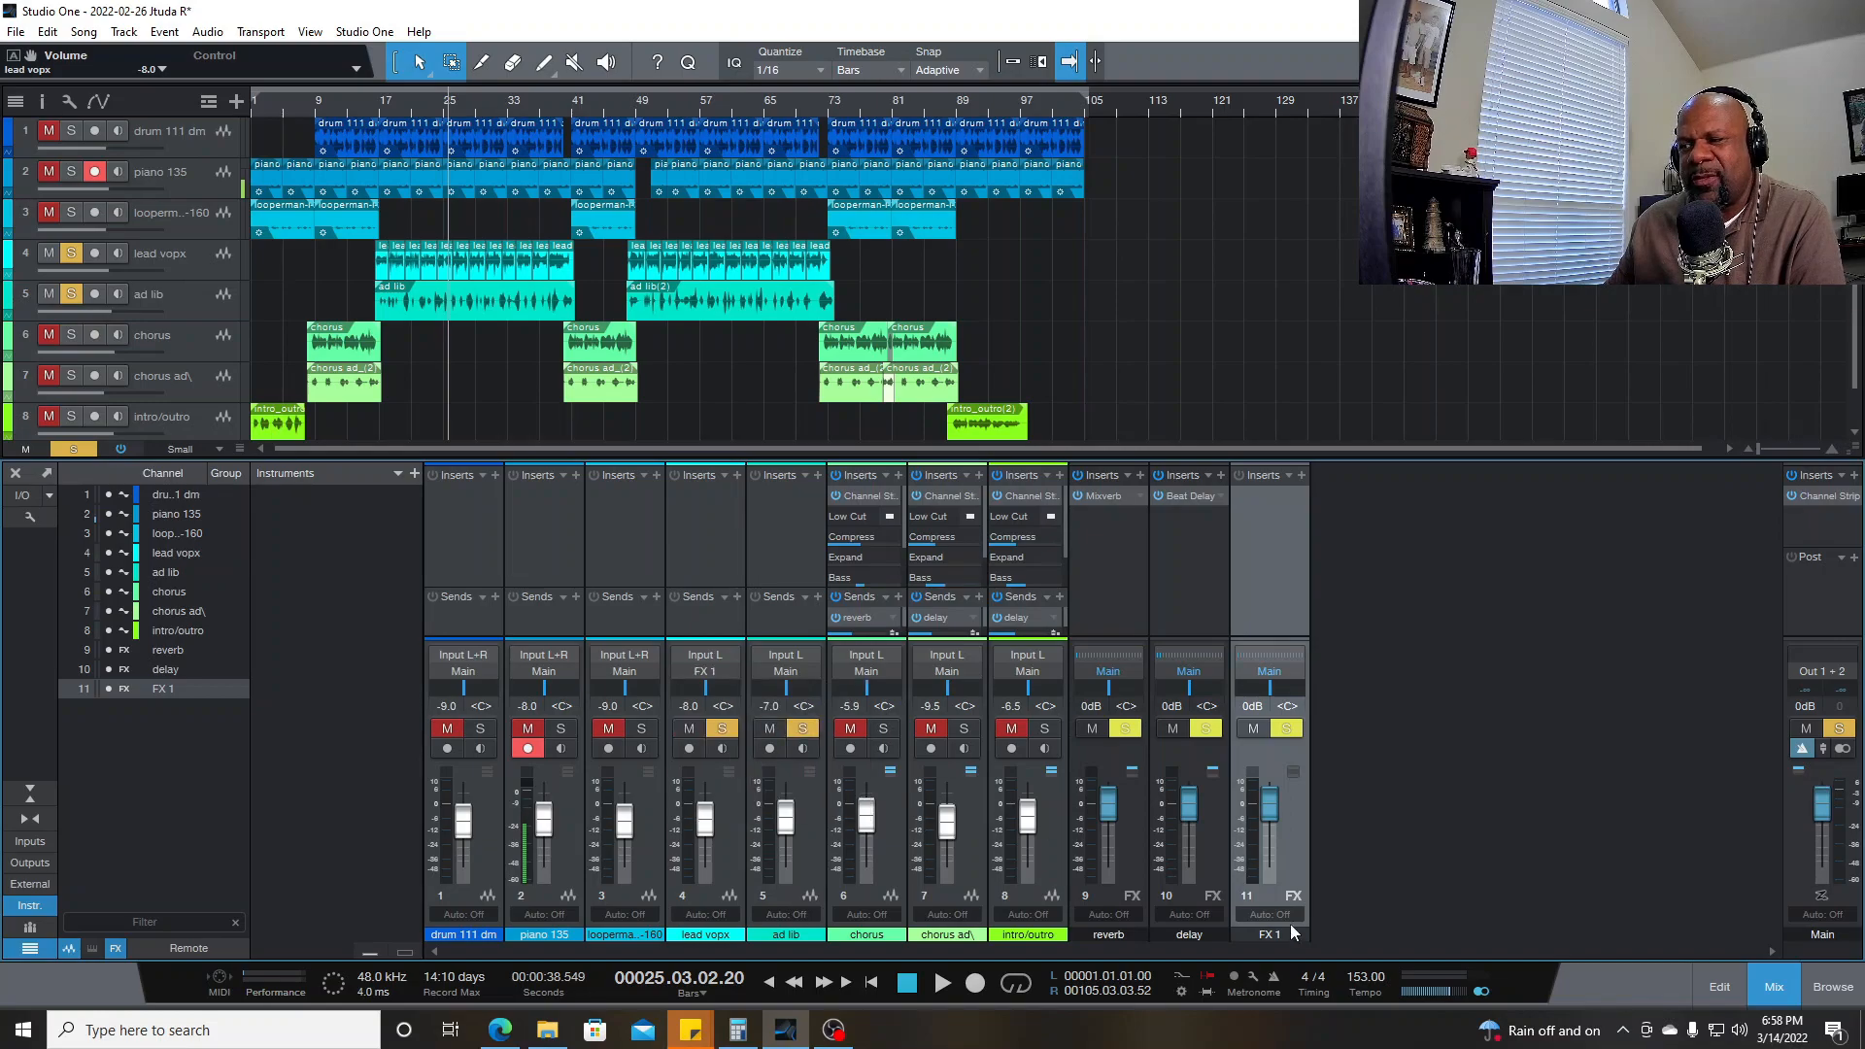
- Rename the new FX channel "lead vox sub" and route the ad lib output to it
type("lead vox sub")
key("Return")
left_click(785, 671)
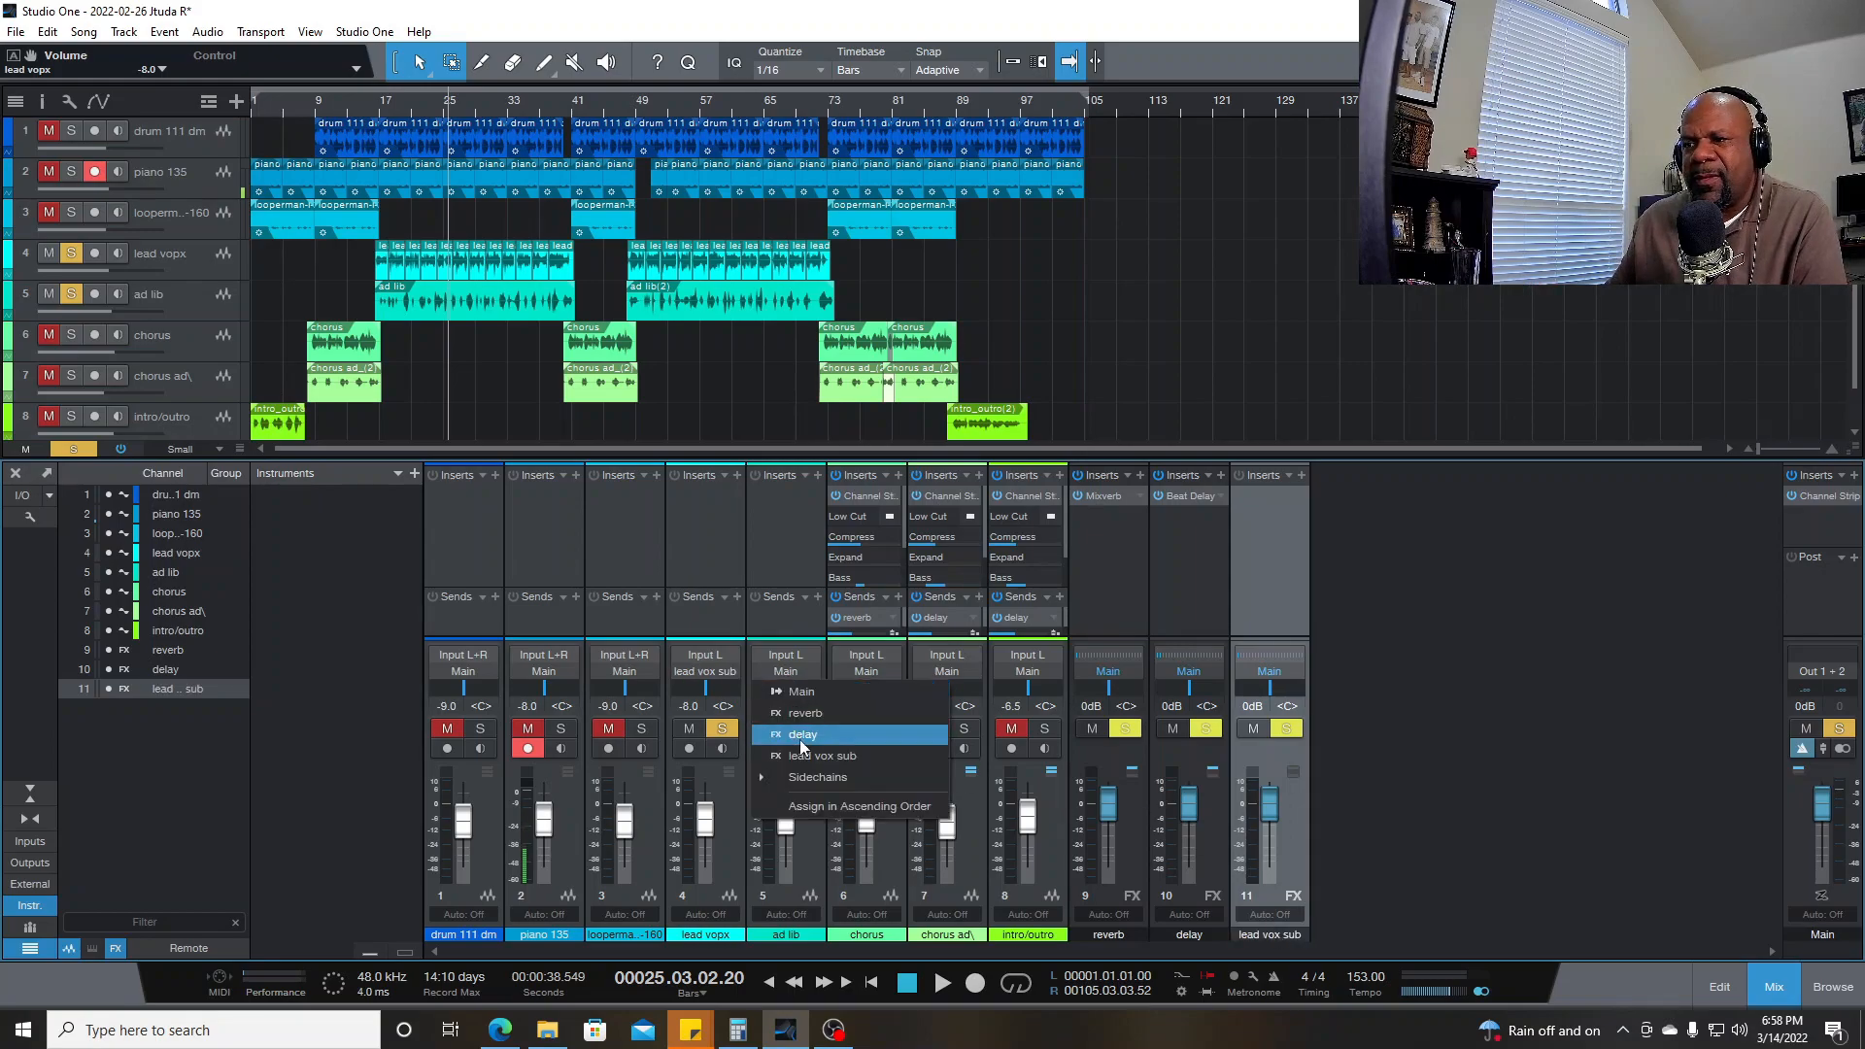
left_click(804, 762)
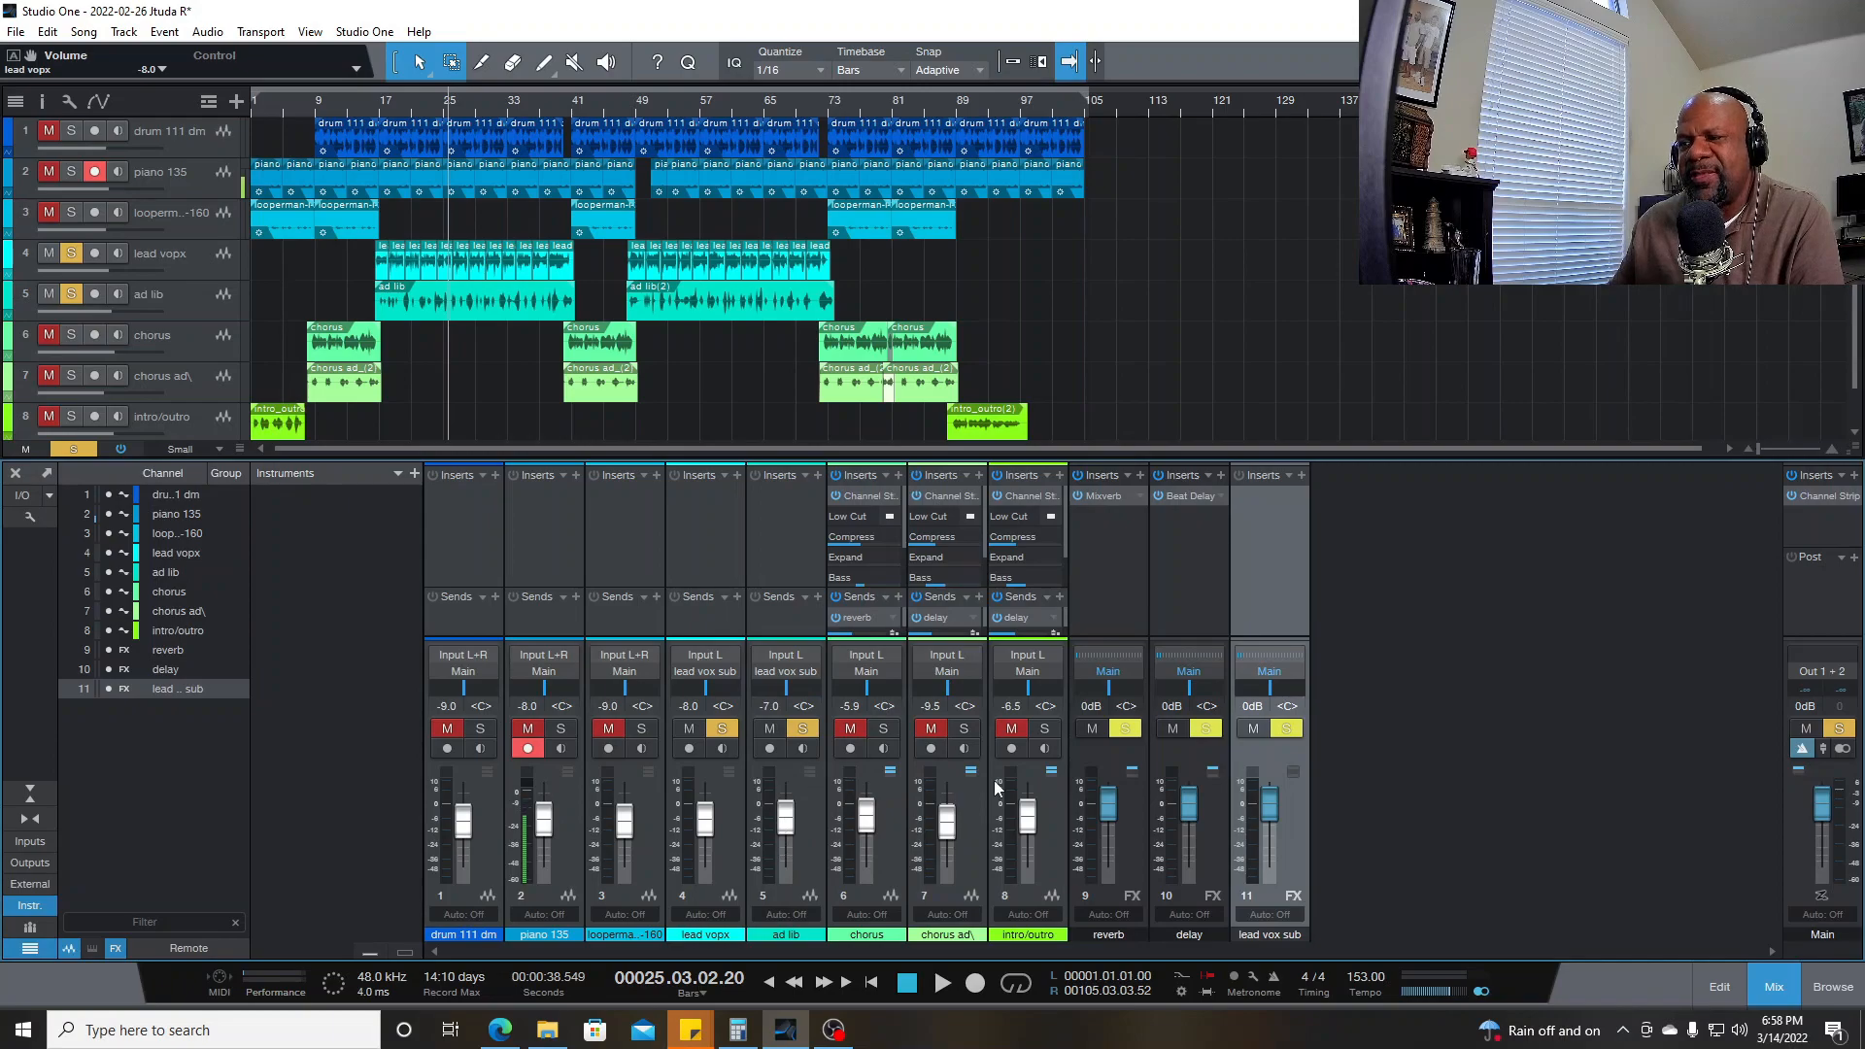
- While playing the soloed vocals, pan lead vopx to L8 and ad lib to R11
key("space")
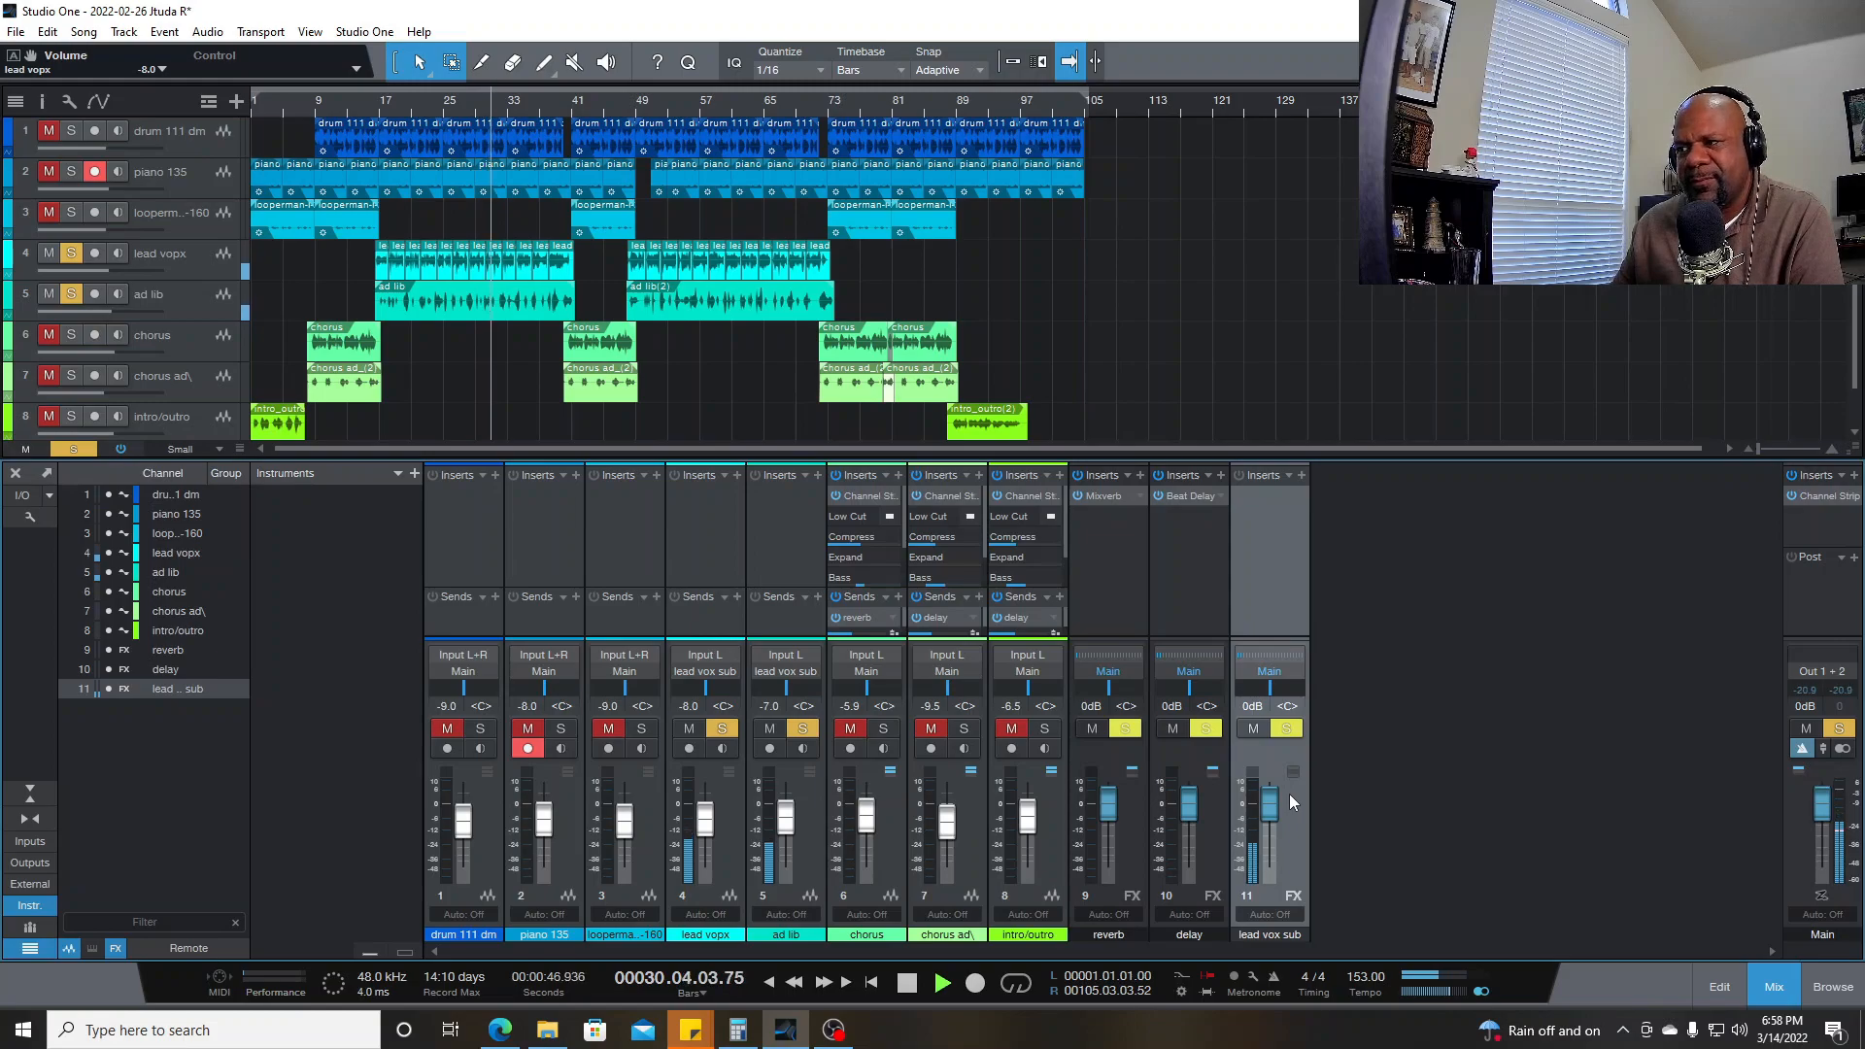
left_click_drag(788, 694, 680, 701)
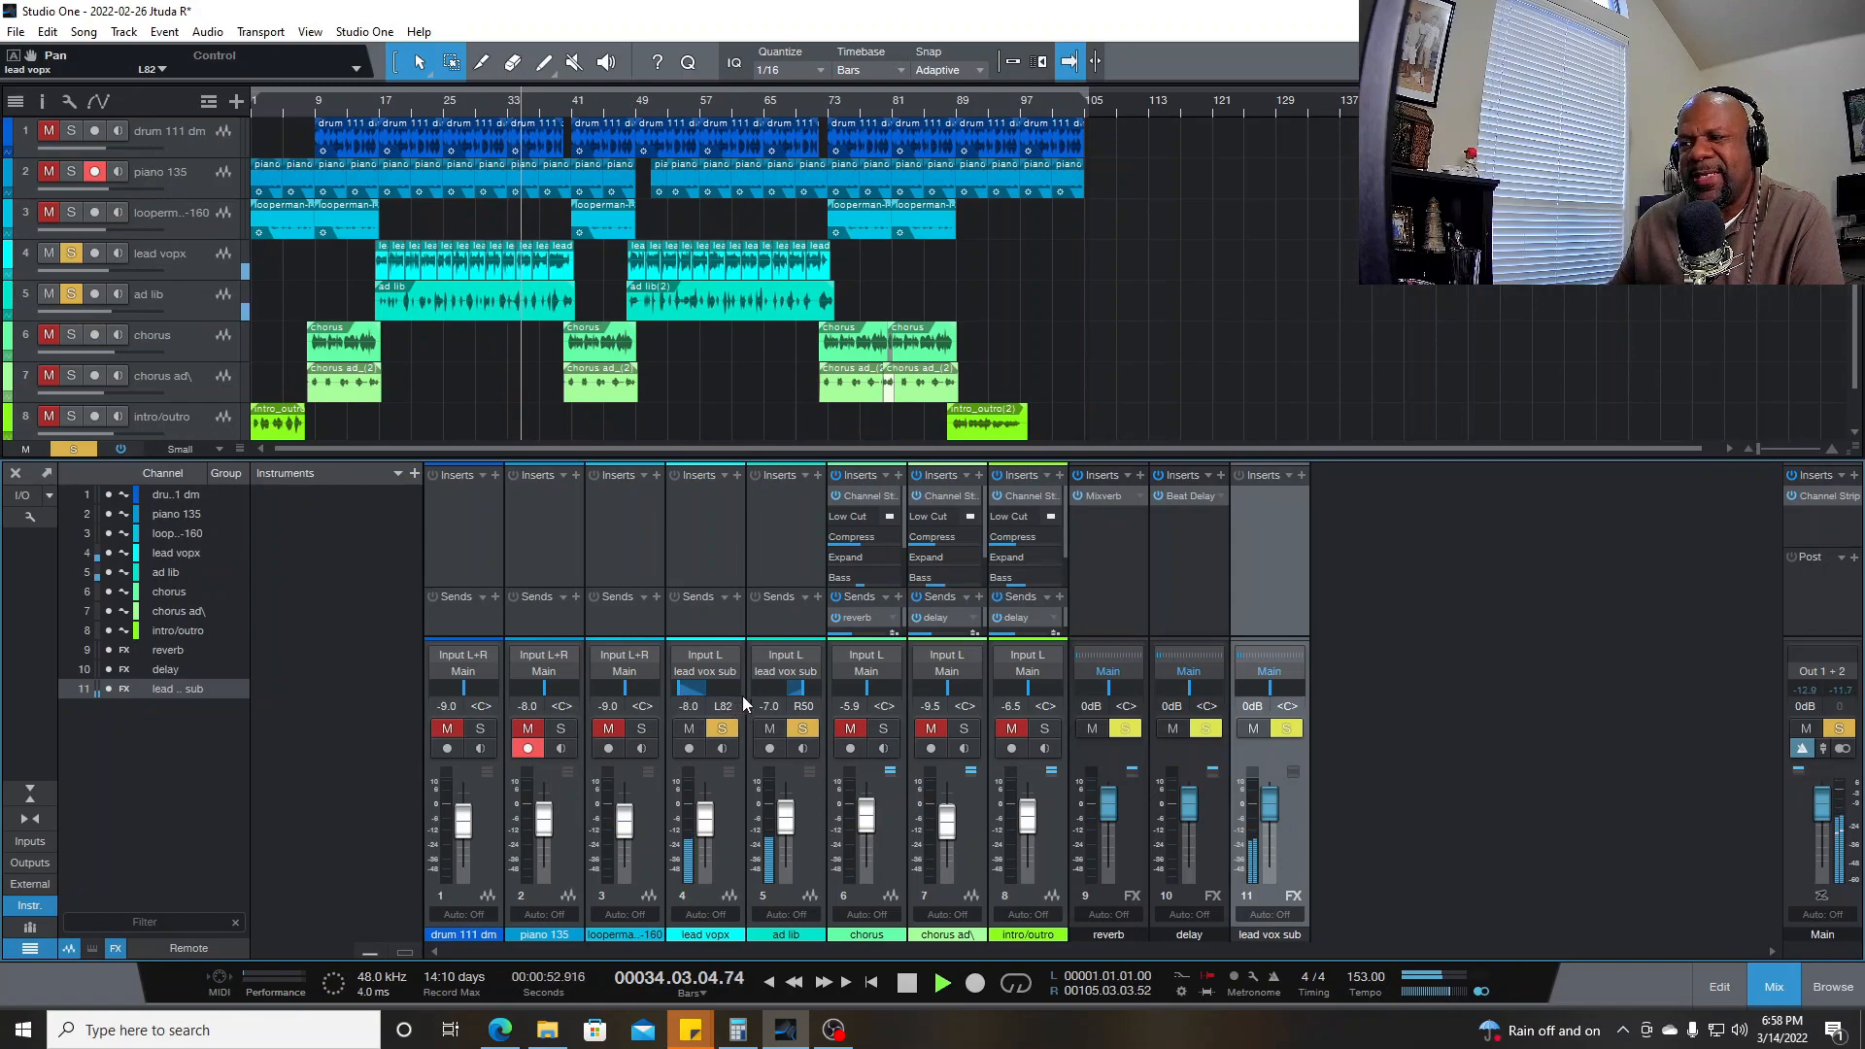
left_click_drag(682, 695, 790, 699)
key("space")
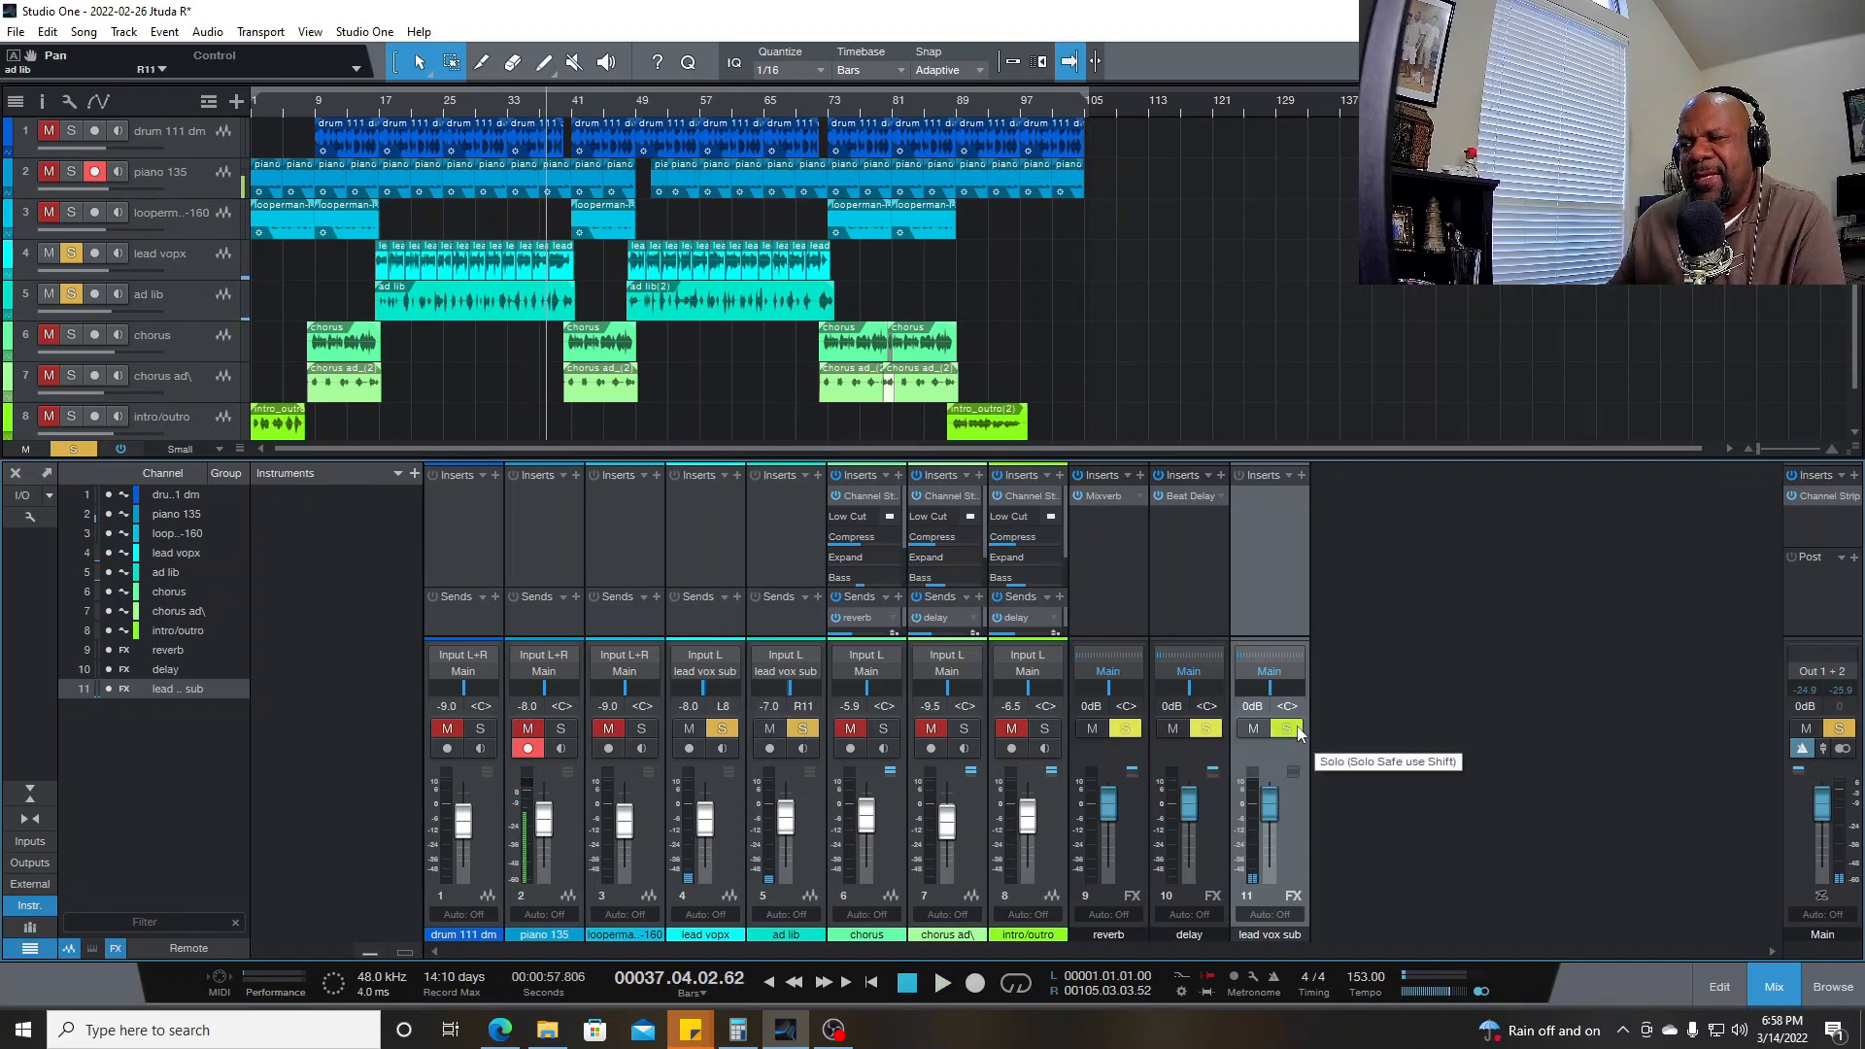
- Unsolo lead vox sub, mute it during playback of the full mix, and restore its unmuted, soloed state
left_click(1297, 728)
key("space")
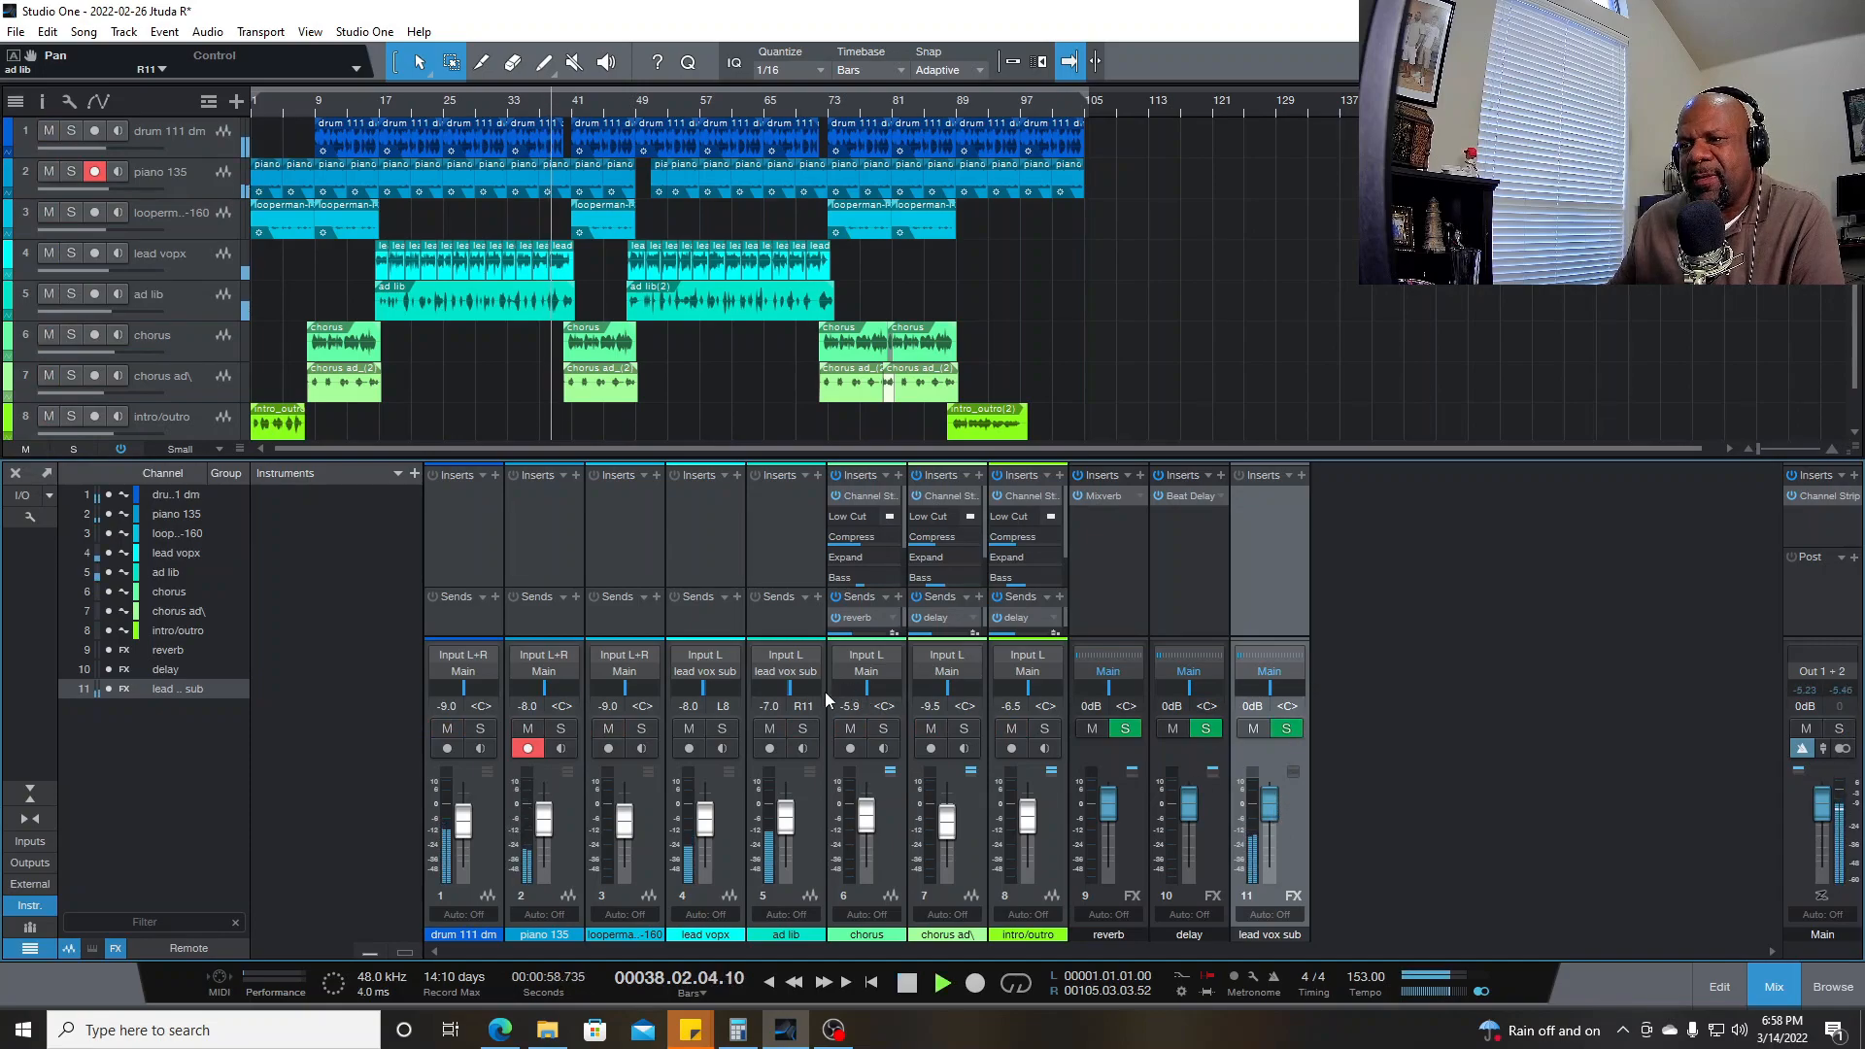
left_click(1259, 728)
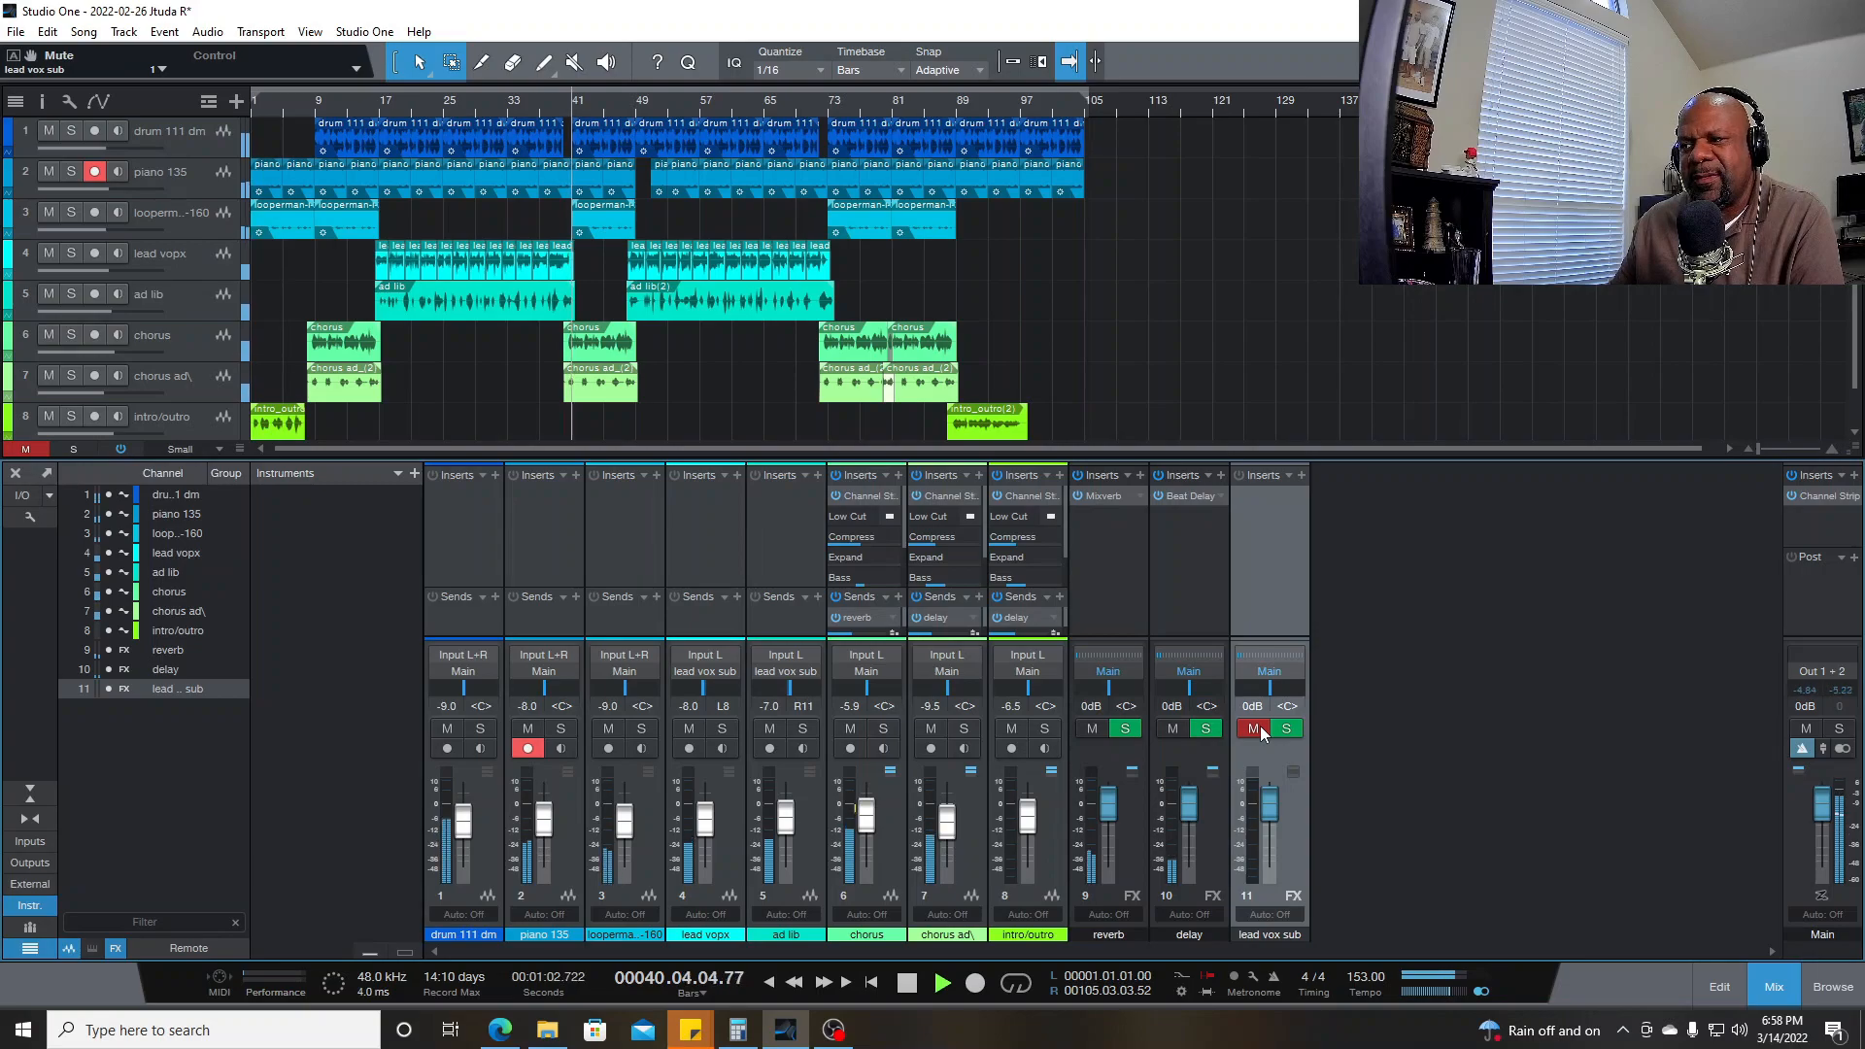
key("space")
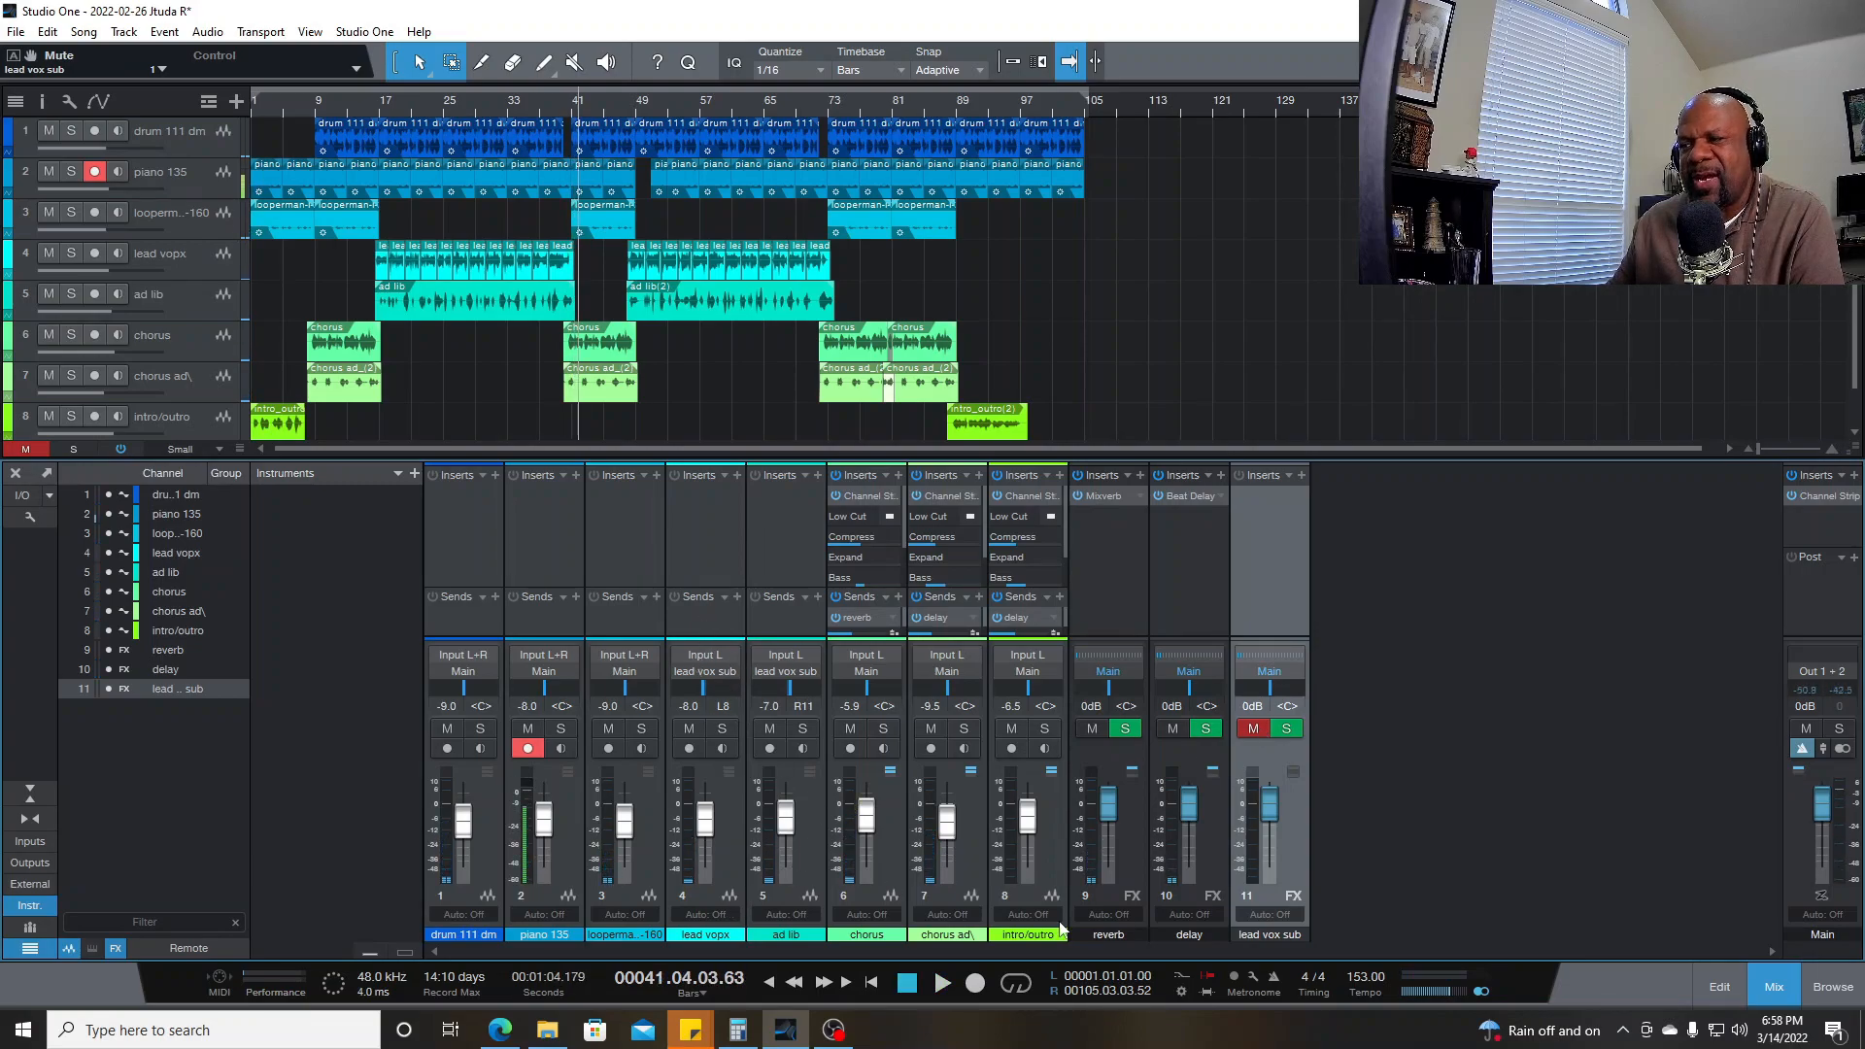
left_click(1254, 730)
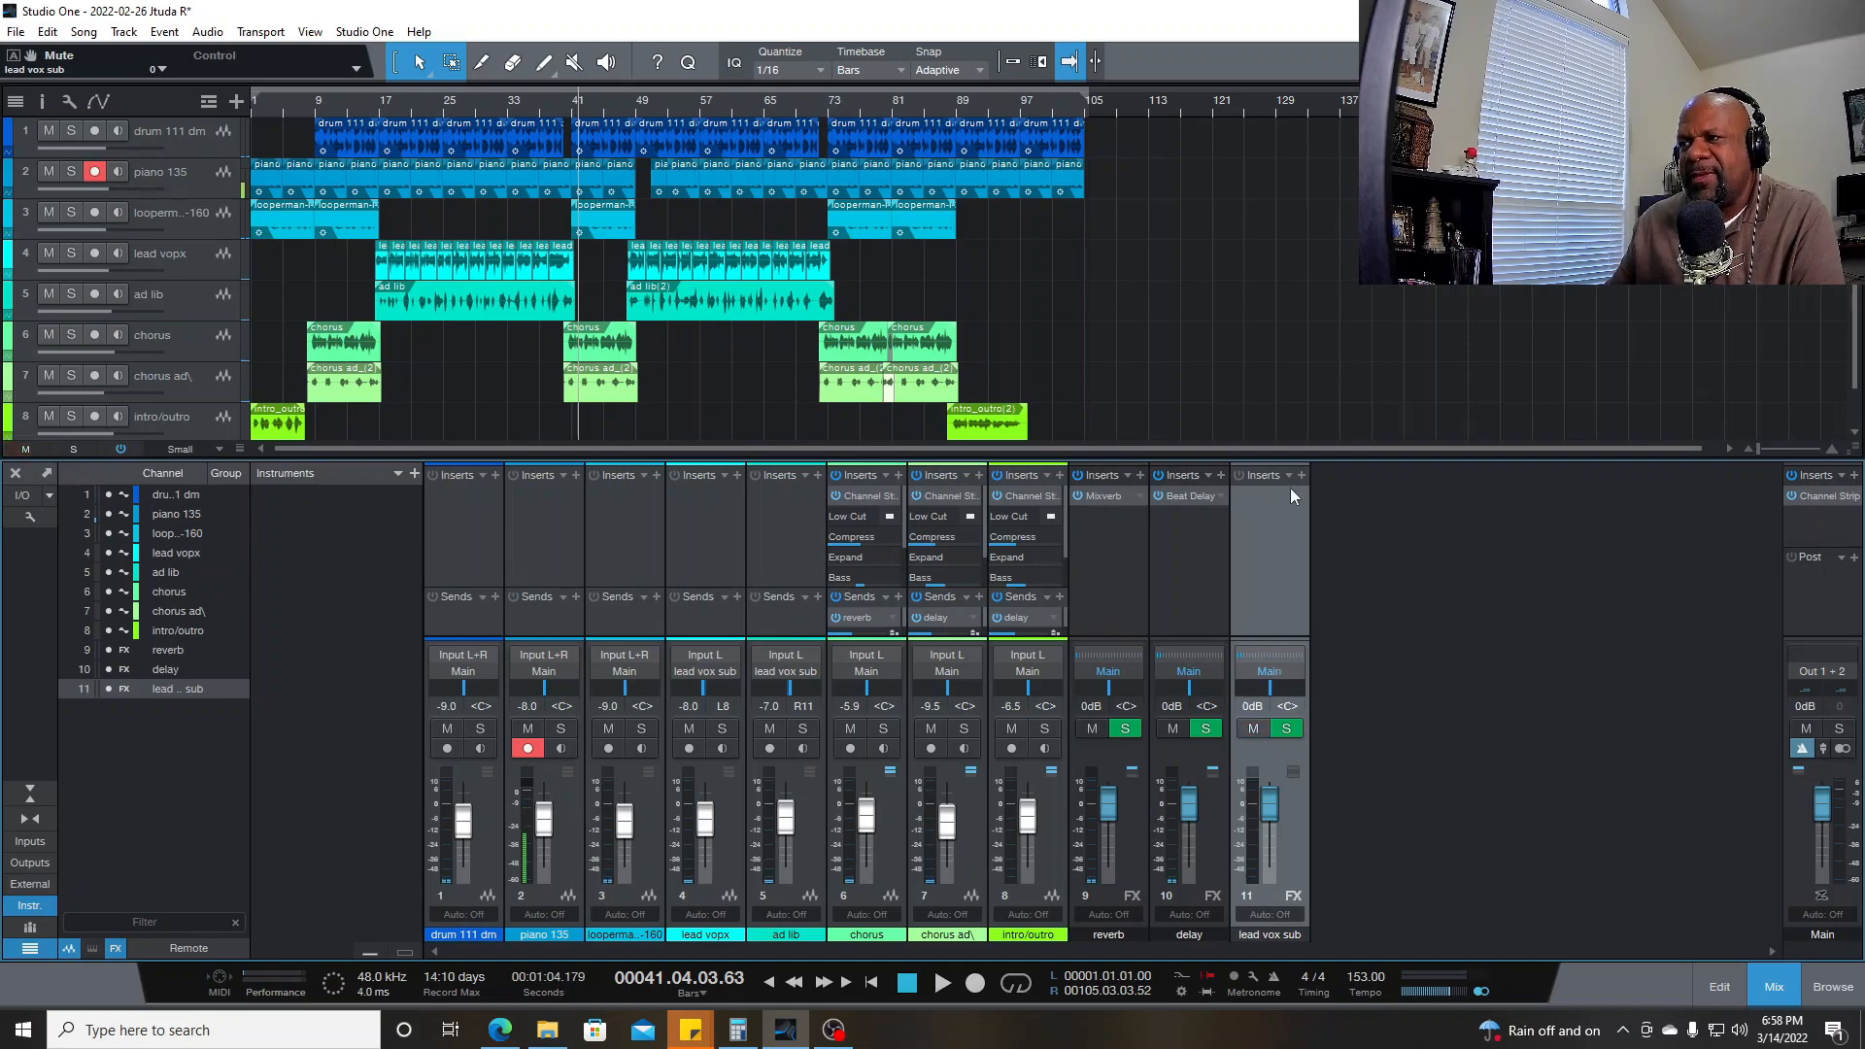
left_click(1289, 730)
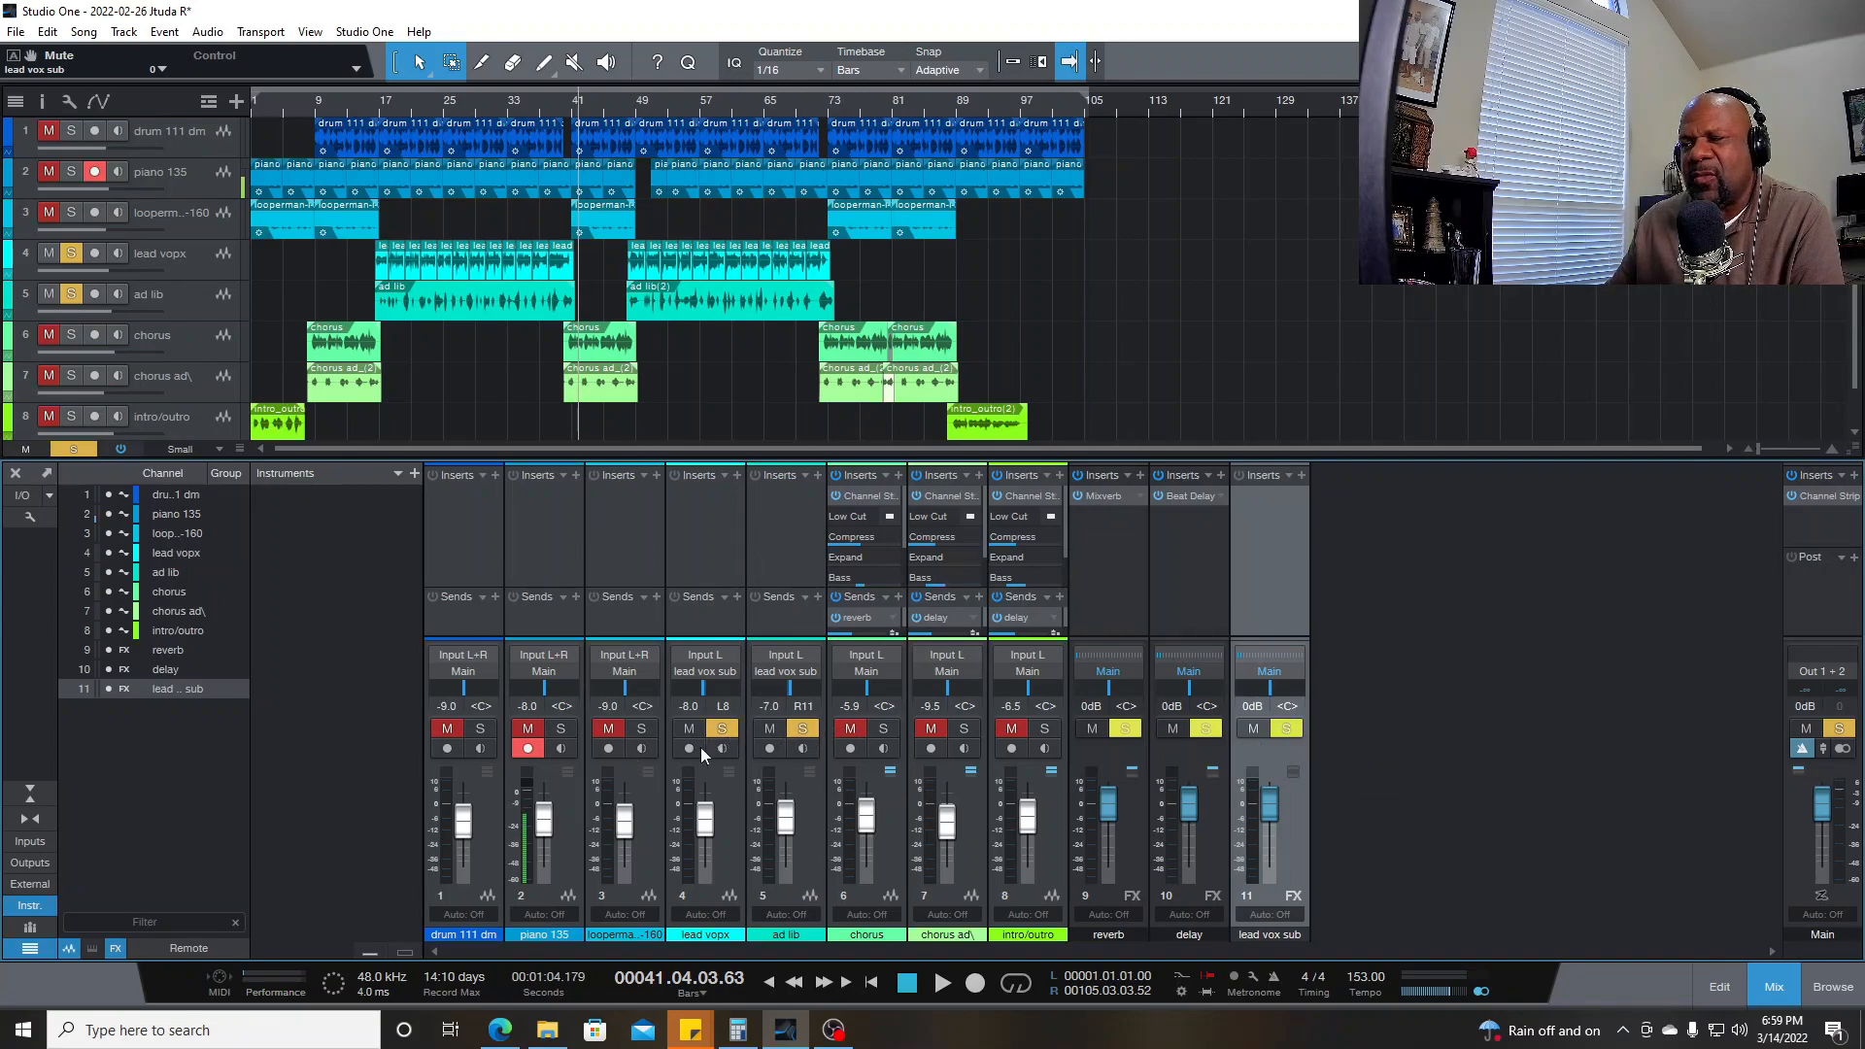
- Insert the PreSonus Channel Strip on lead vox sub and set its low cut to 103 Hz during playback
left_click(1301, 476)
left_click(1360, 592)
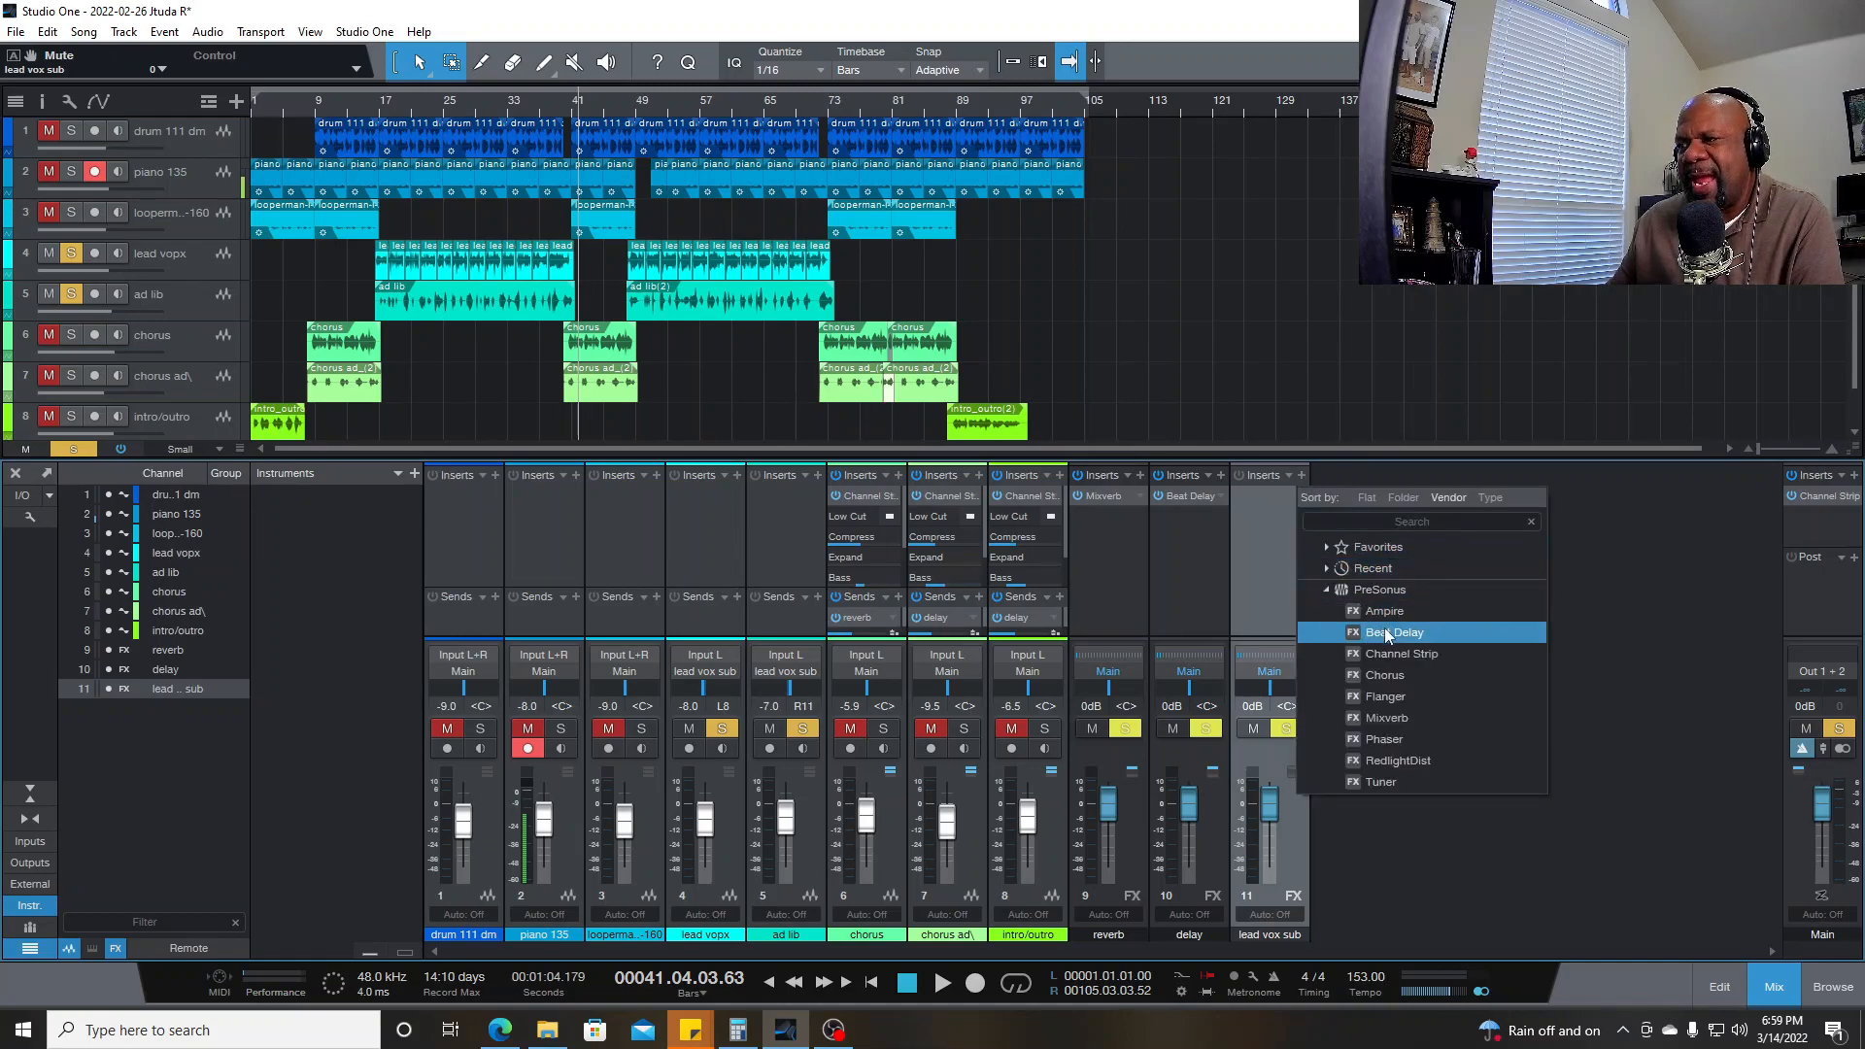
left_click(1360, 651)
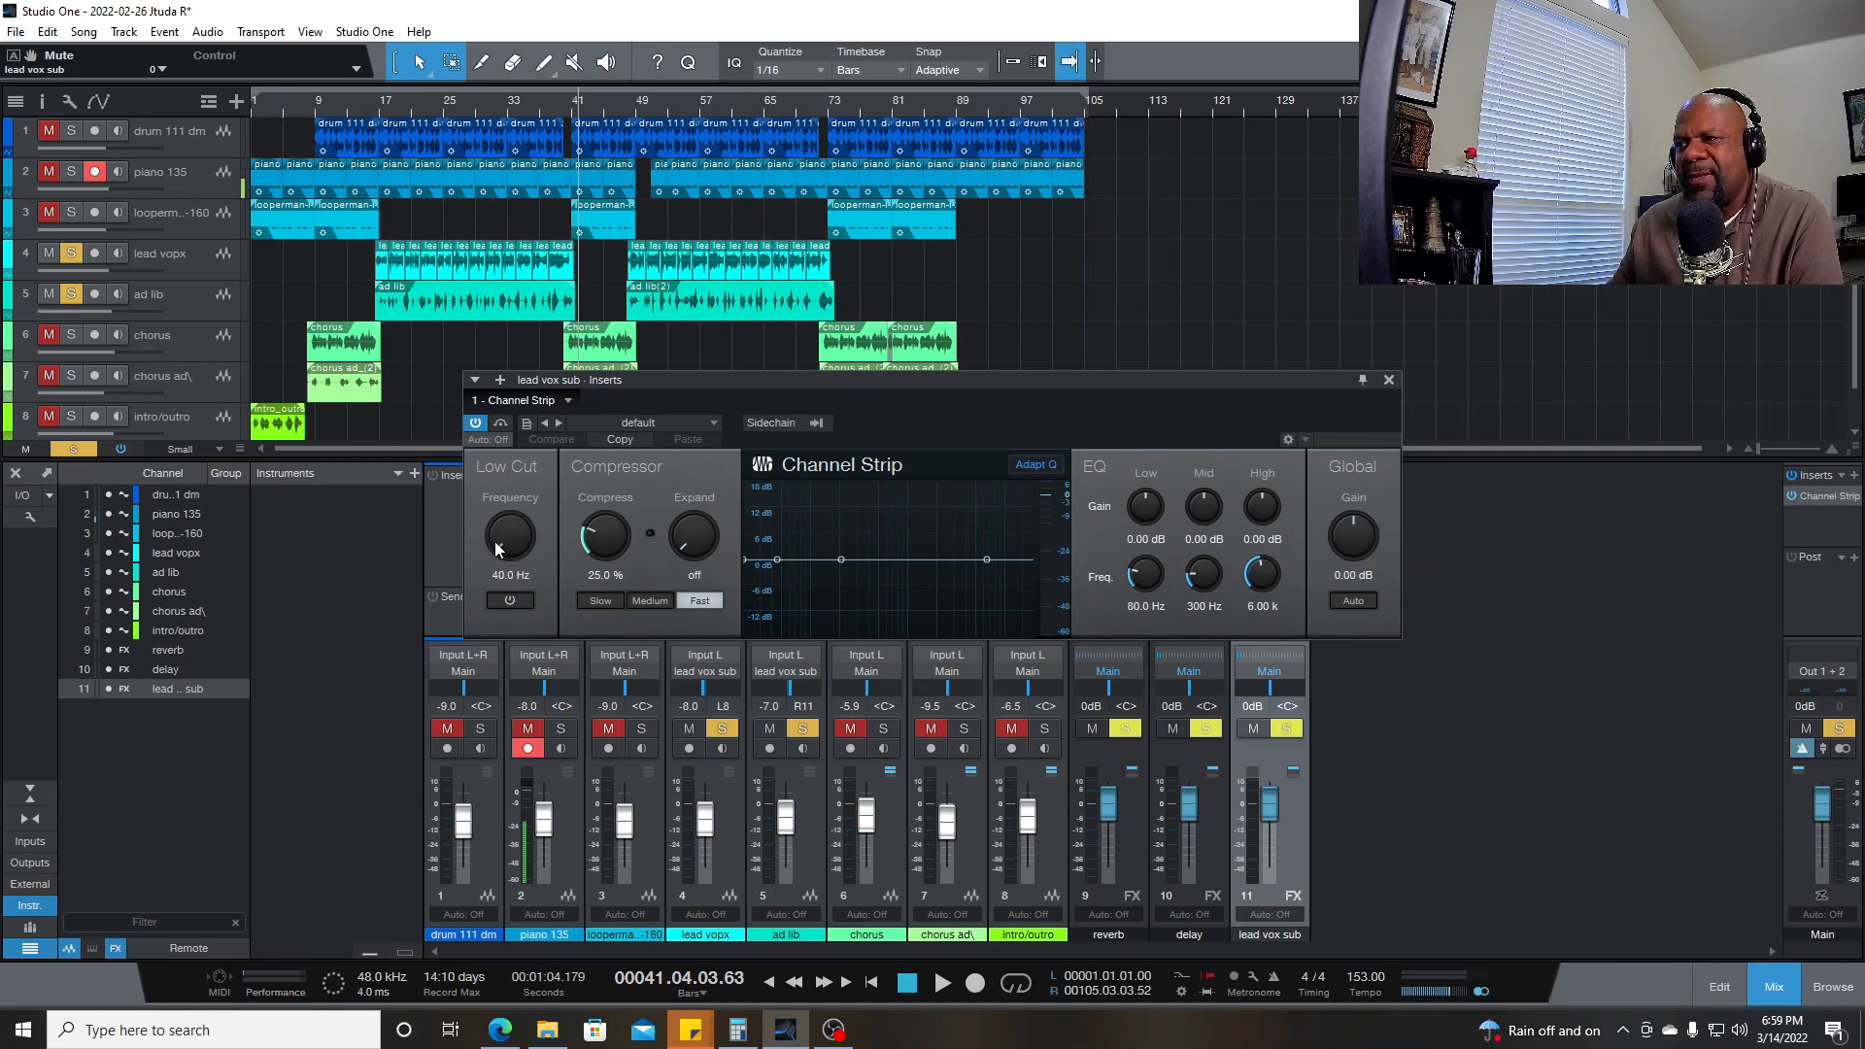
key("space")
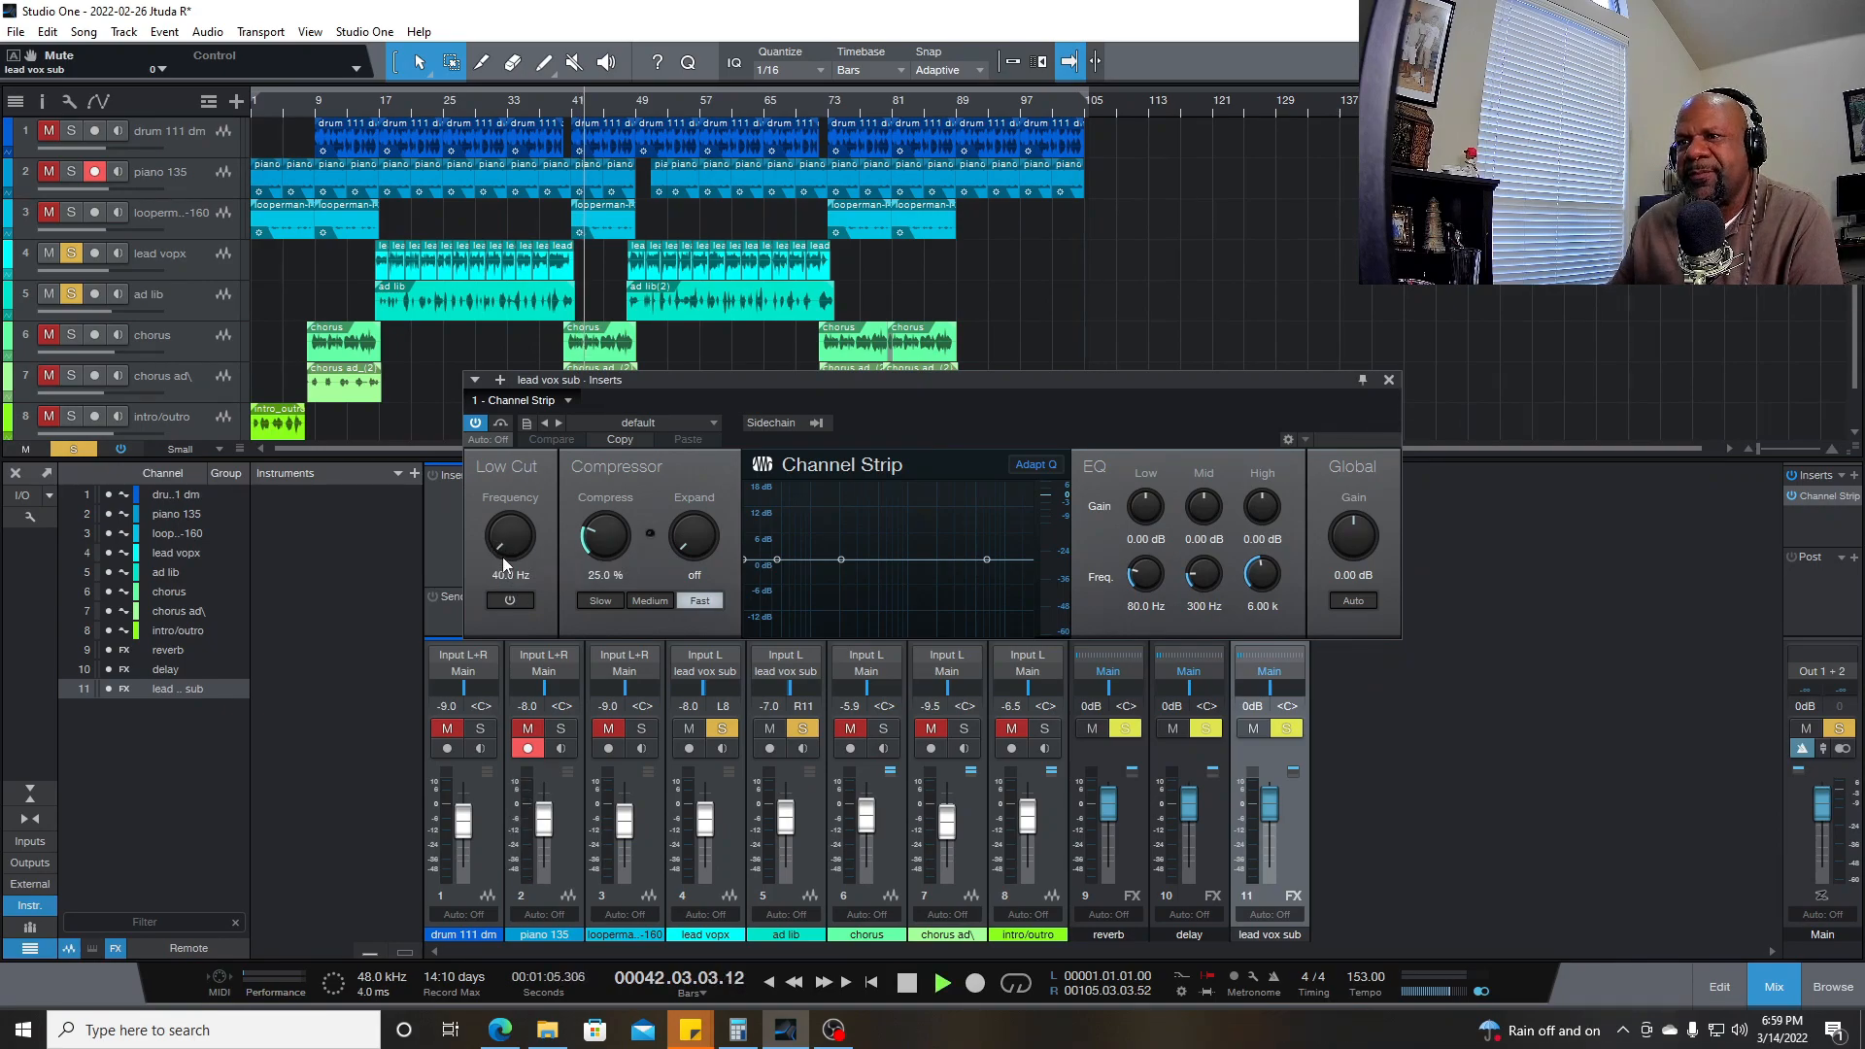
left_click(431, 107)
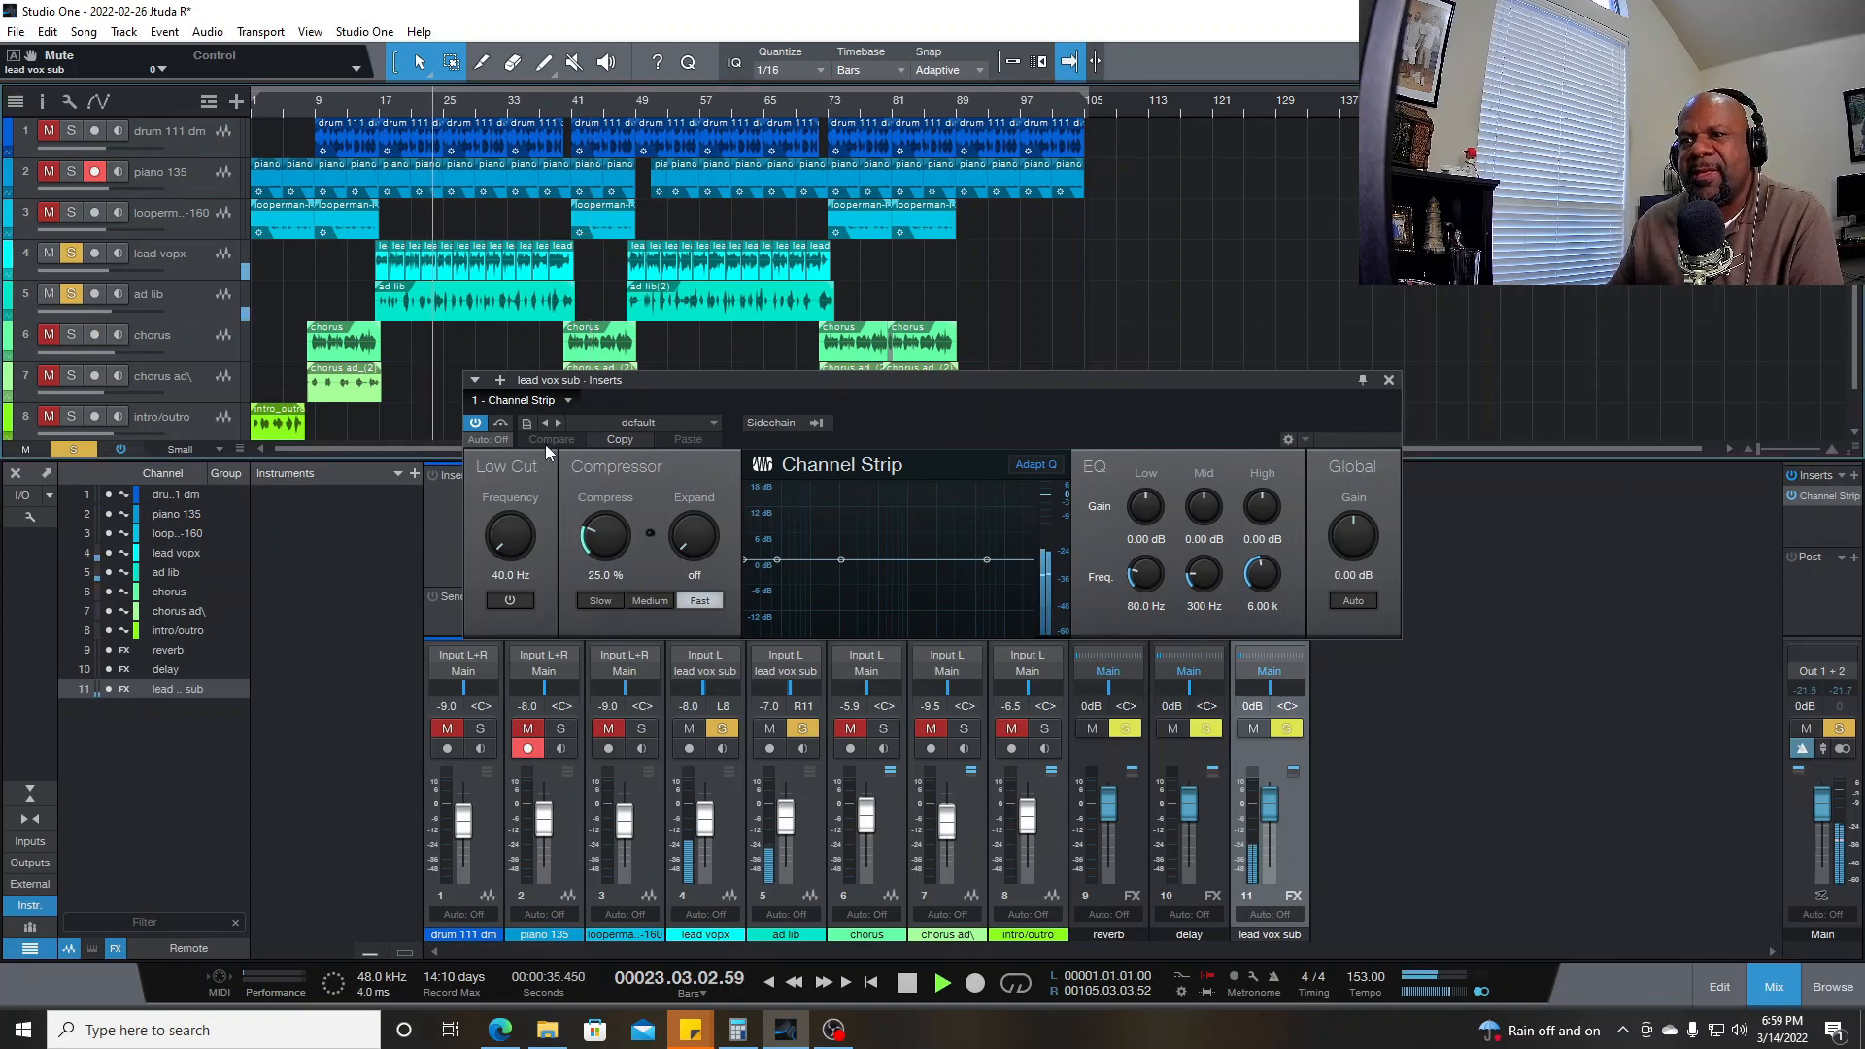
left_click_drag(510, 536, 494, 456)
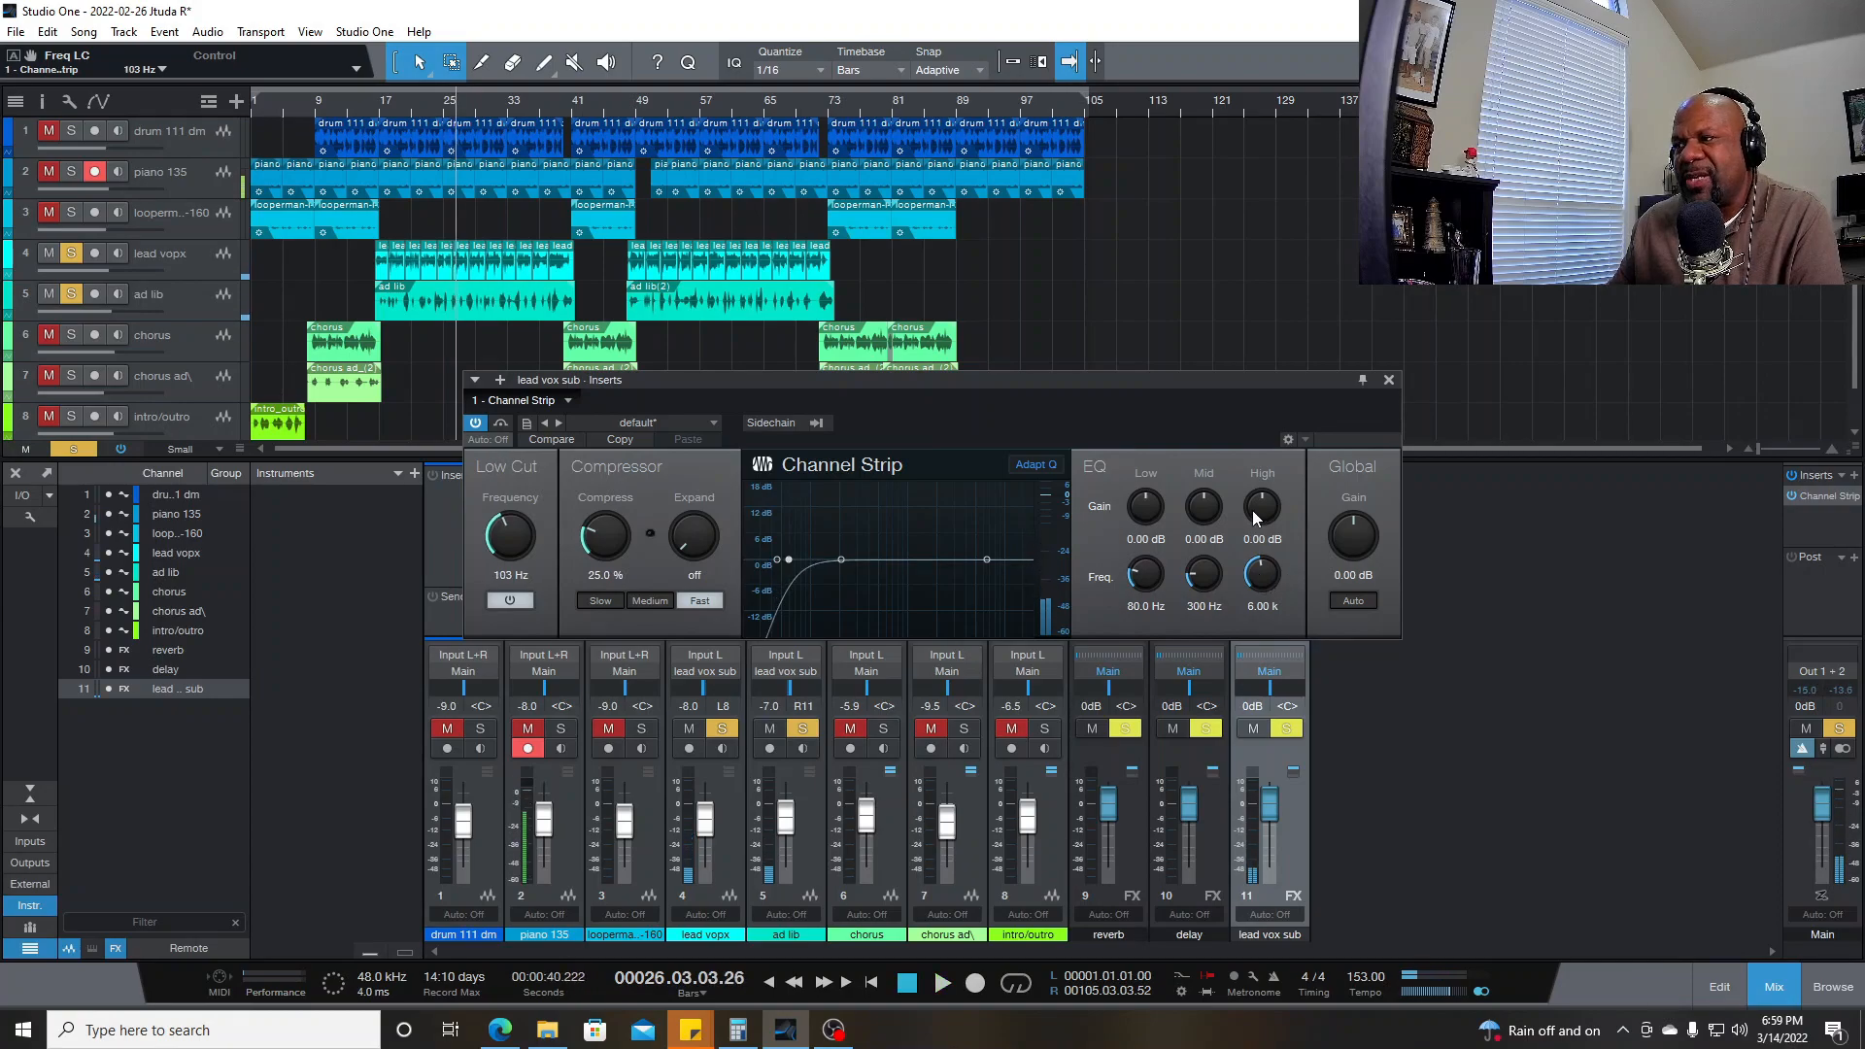
- Set the Channel Strip EQ to high gain 5.94 dB, mid -3.24 dB at 1.35 kHz, and low -4.50 dB at 358 Hz
left_click_drag(1250, 509, 1250, 476)
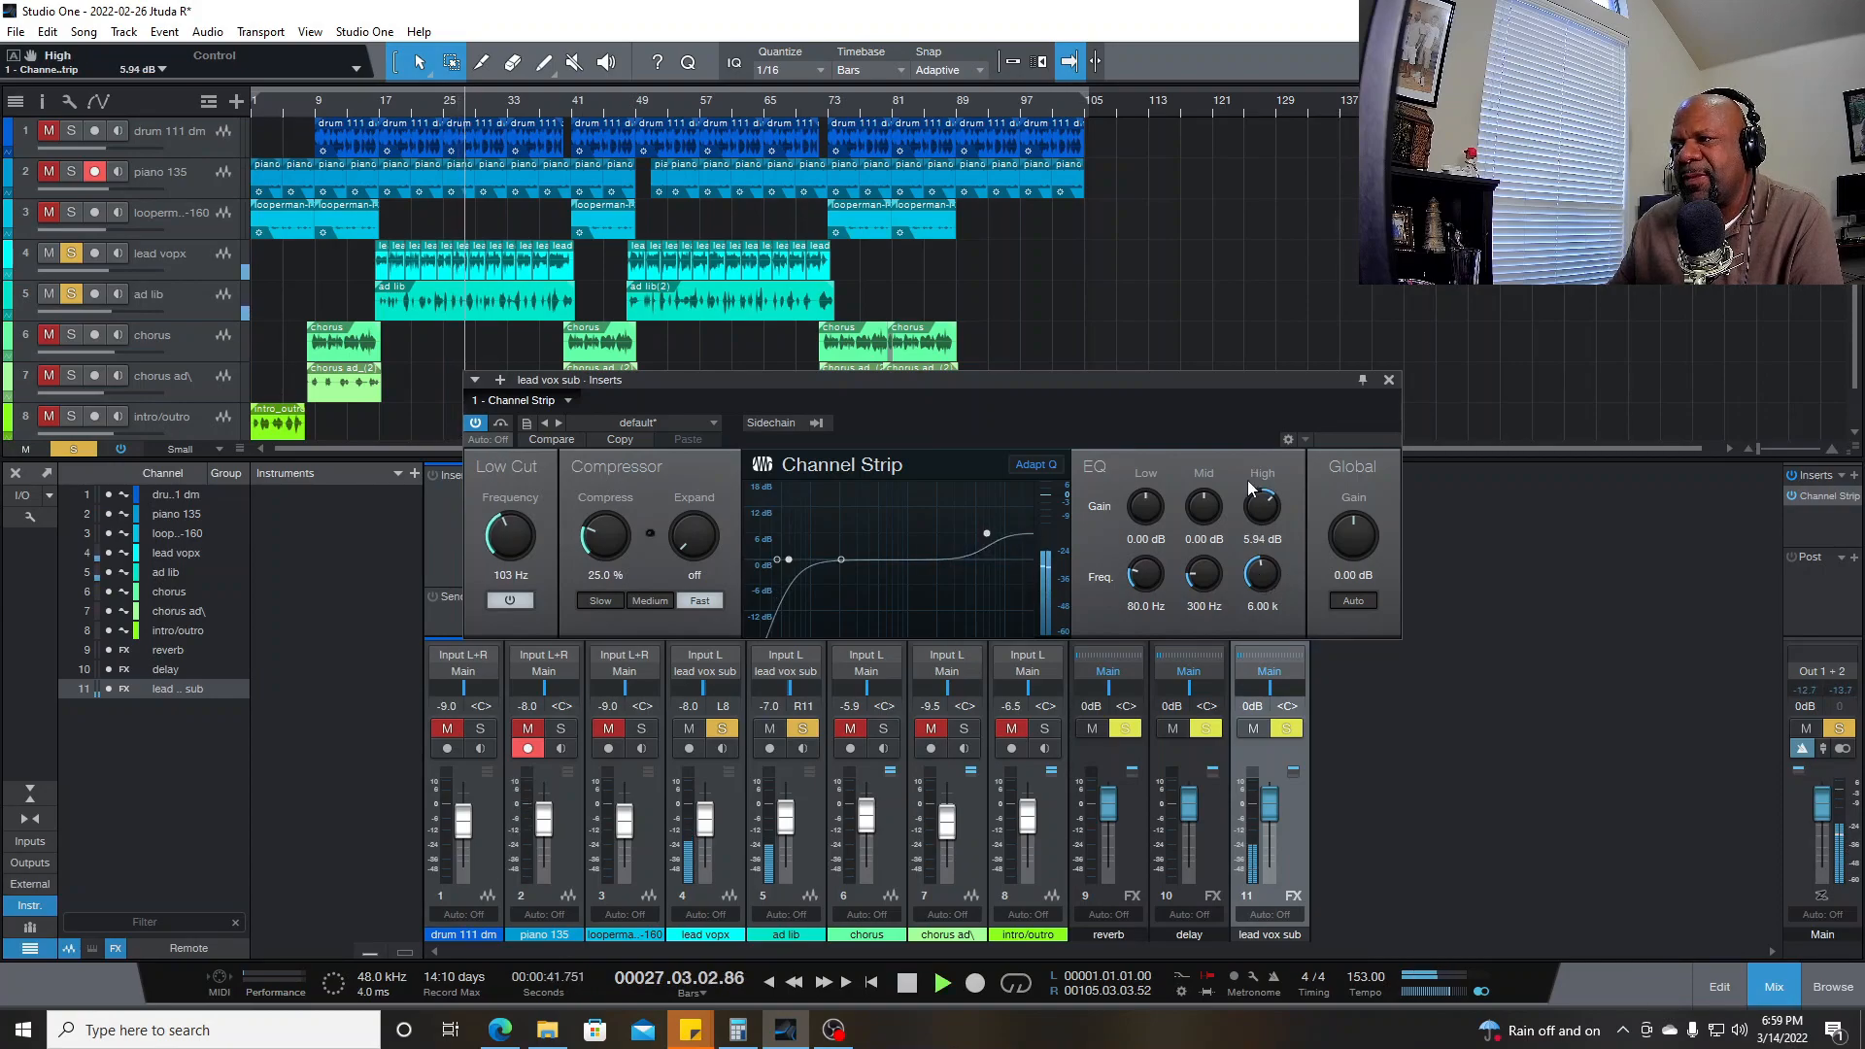
left_click_drag(1204, 574, 1204, 546)
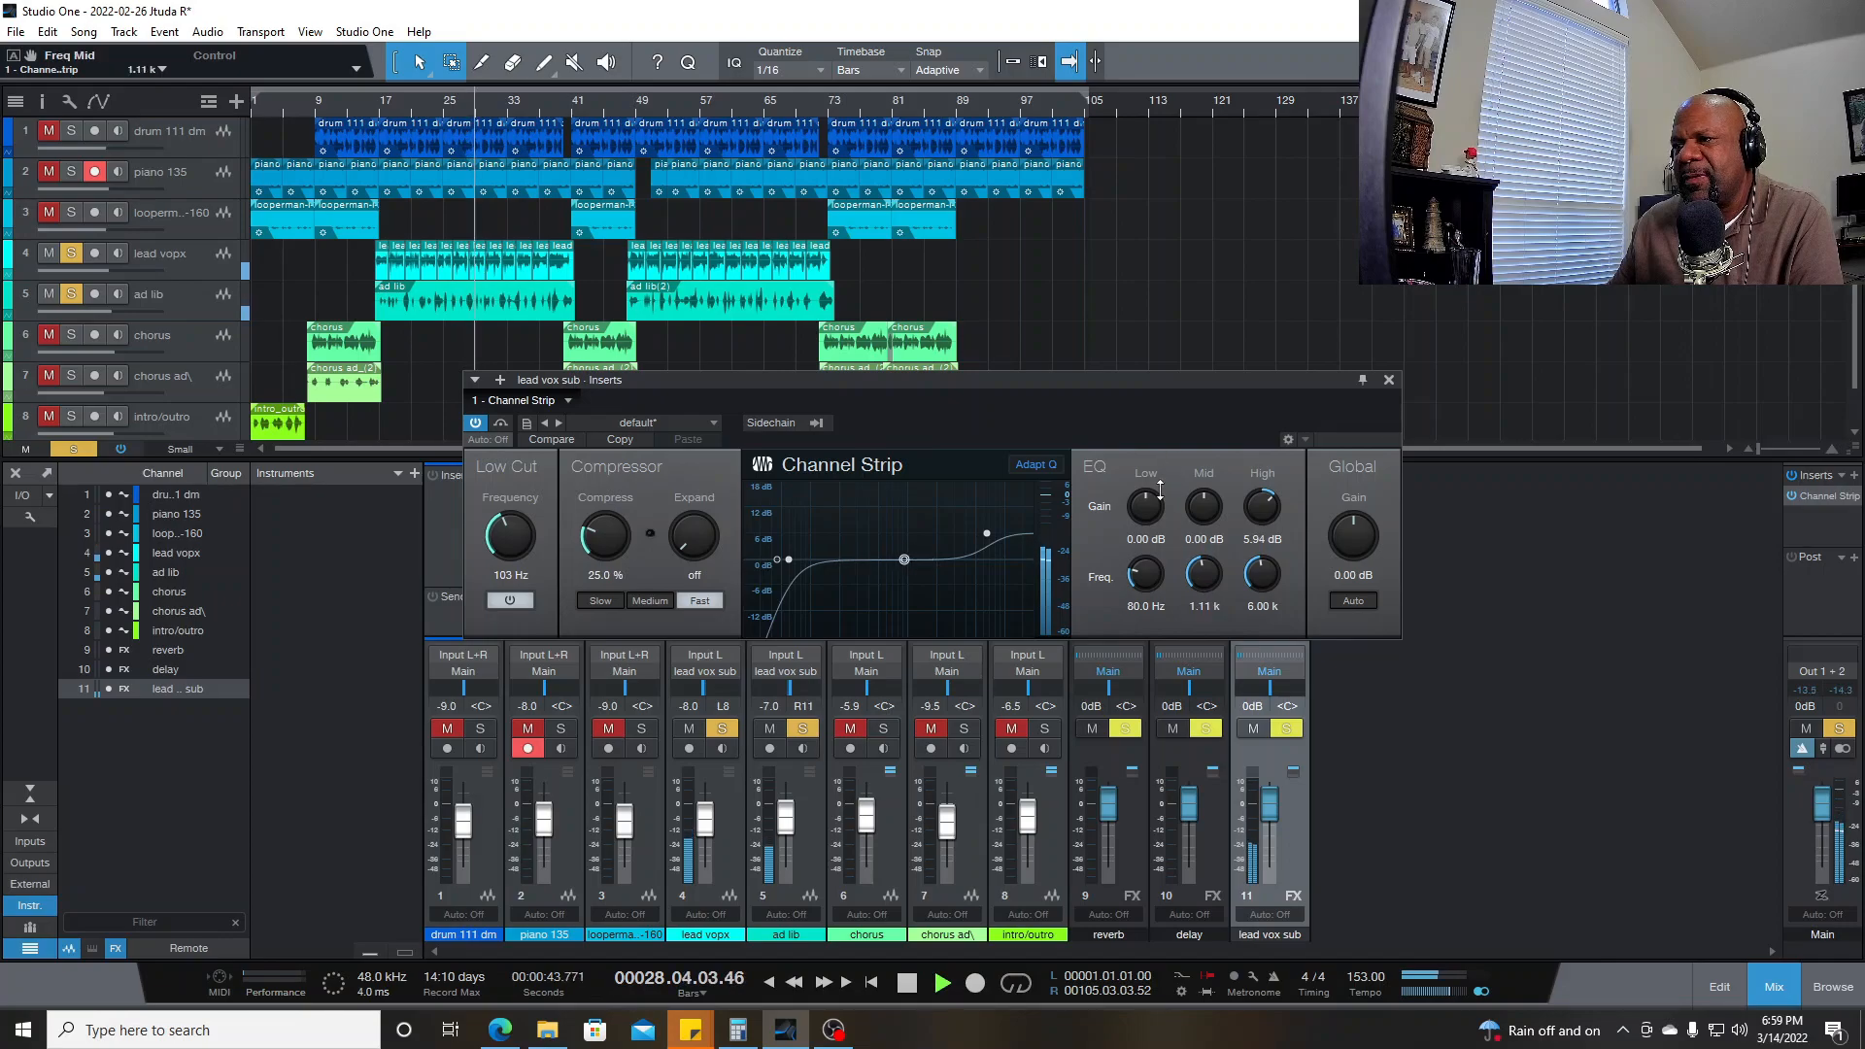
left_click_drag(1179, 484, 1185, 499)
left_click_drag(1145, 574, 1093, 586)
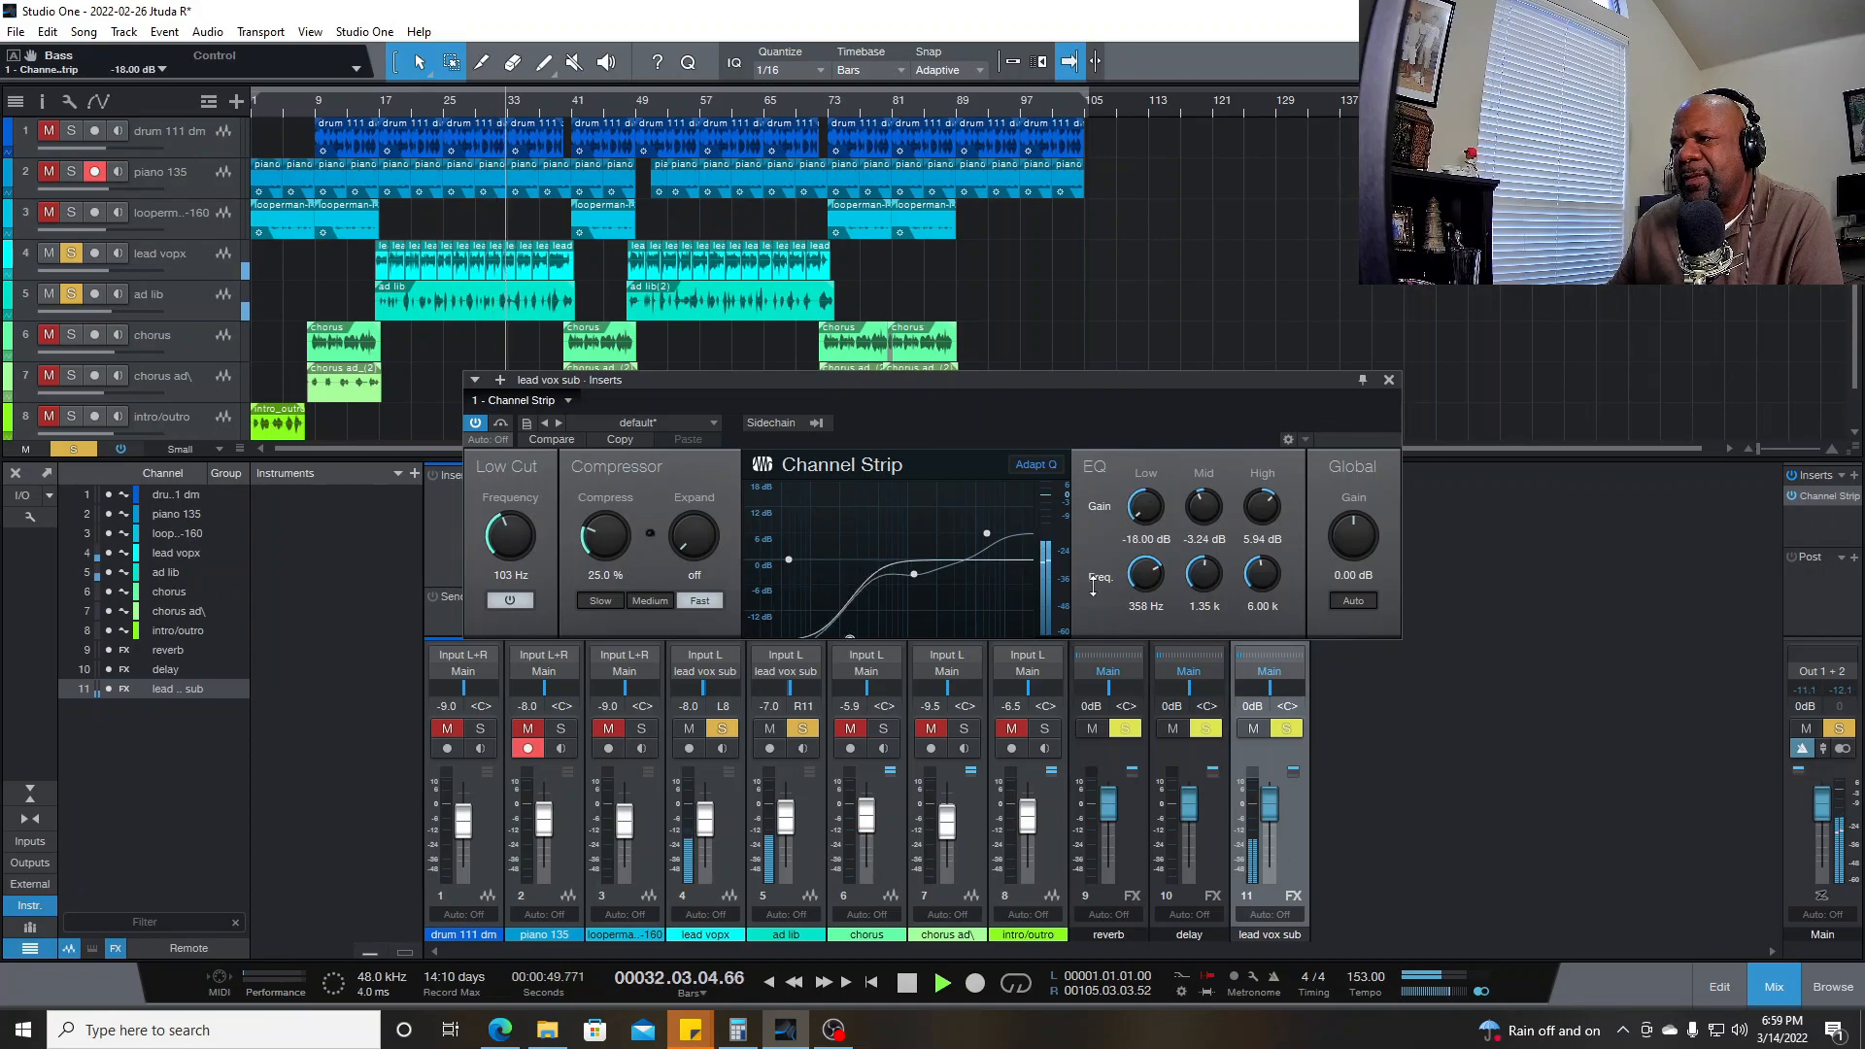
mouse_move(1144, 506)
left_mouse_down()
mouse_move(1132, 524)
mouse_move(1123, 504)
left_mouse_up()
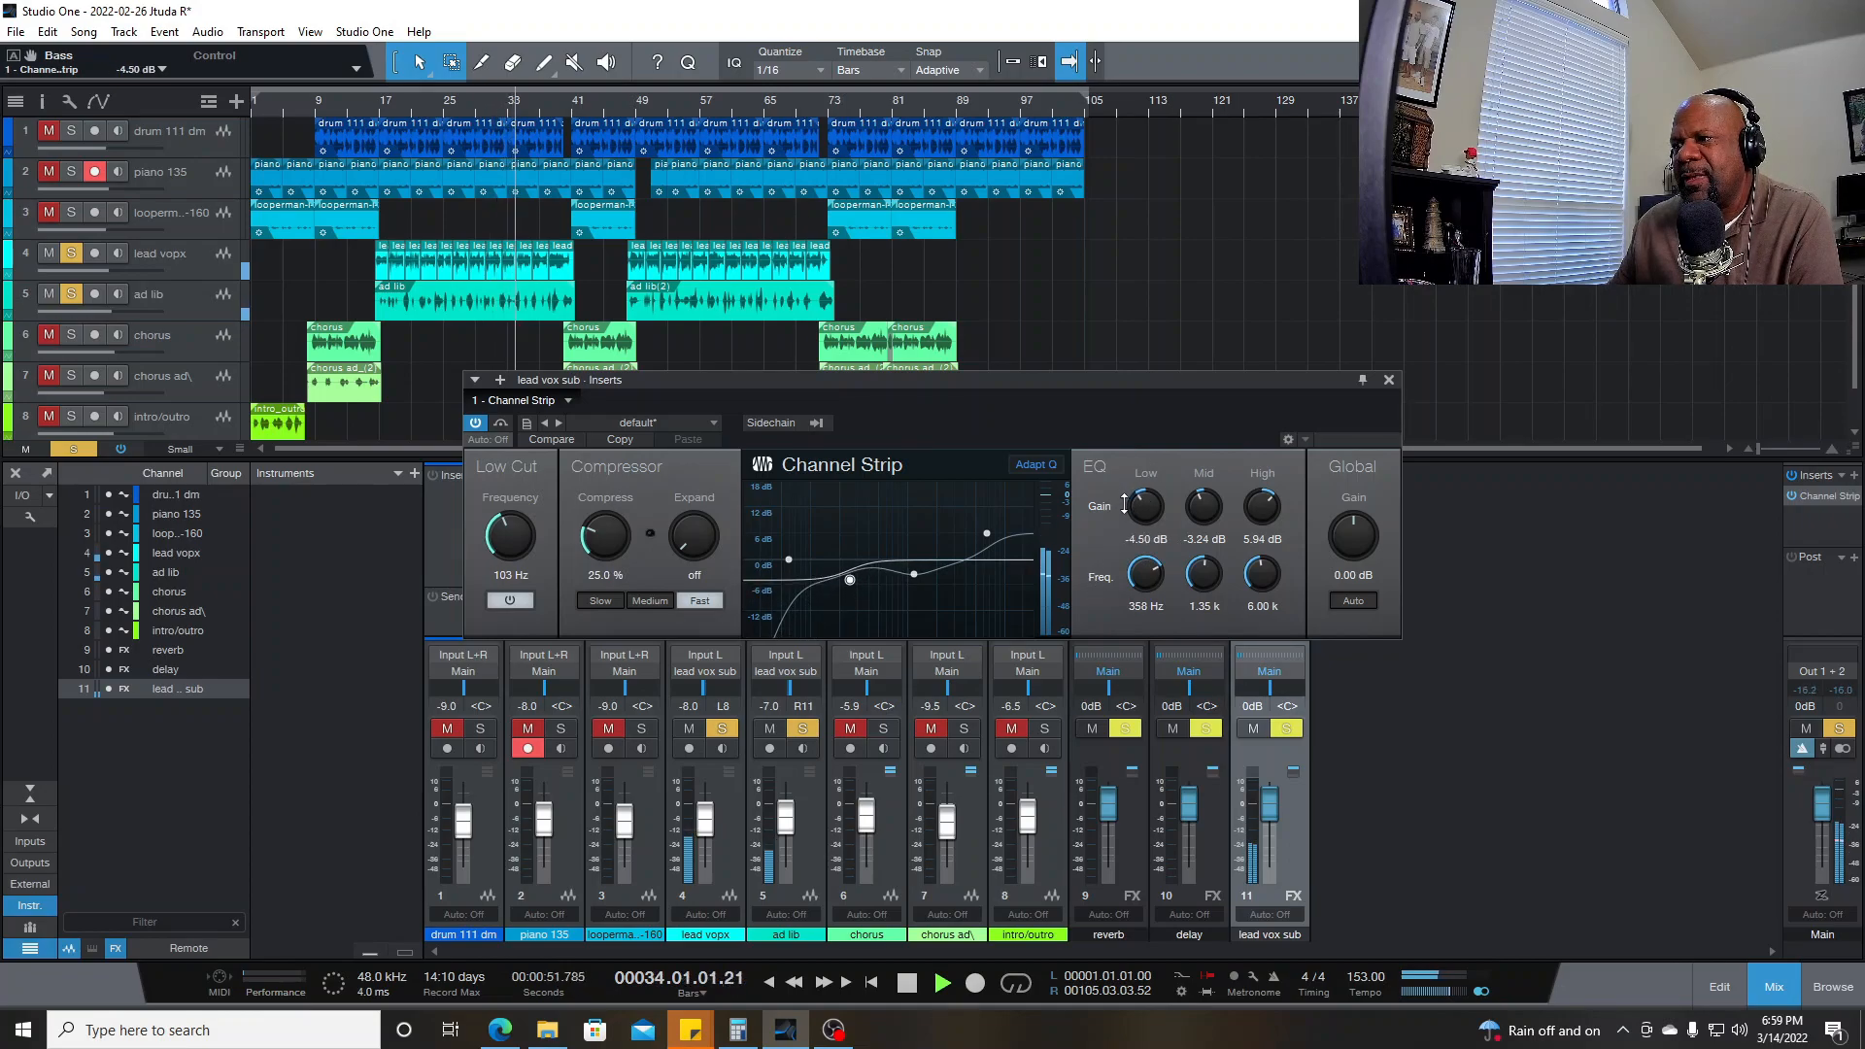
- Set the Channel Strip compression to 47.5% and, with the sub unsoloed and auto gain off, the global gain to 6.72 dB
left_click(1352, 600)
left_click_drag(601, 531, 604, 497)
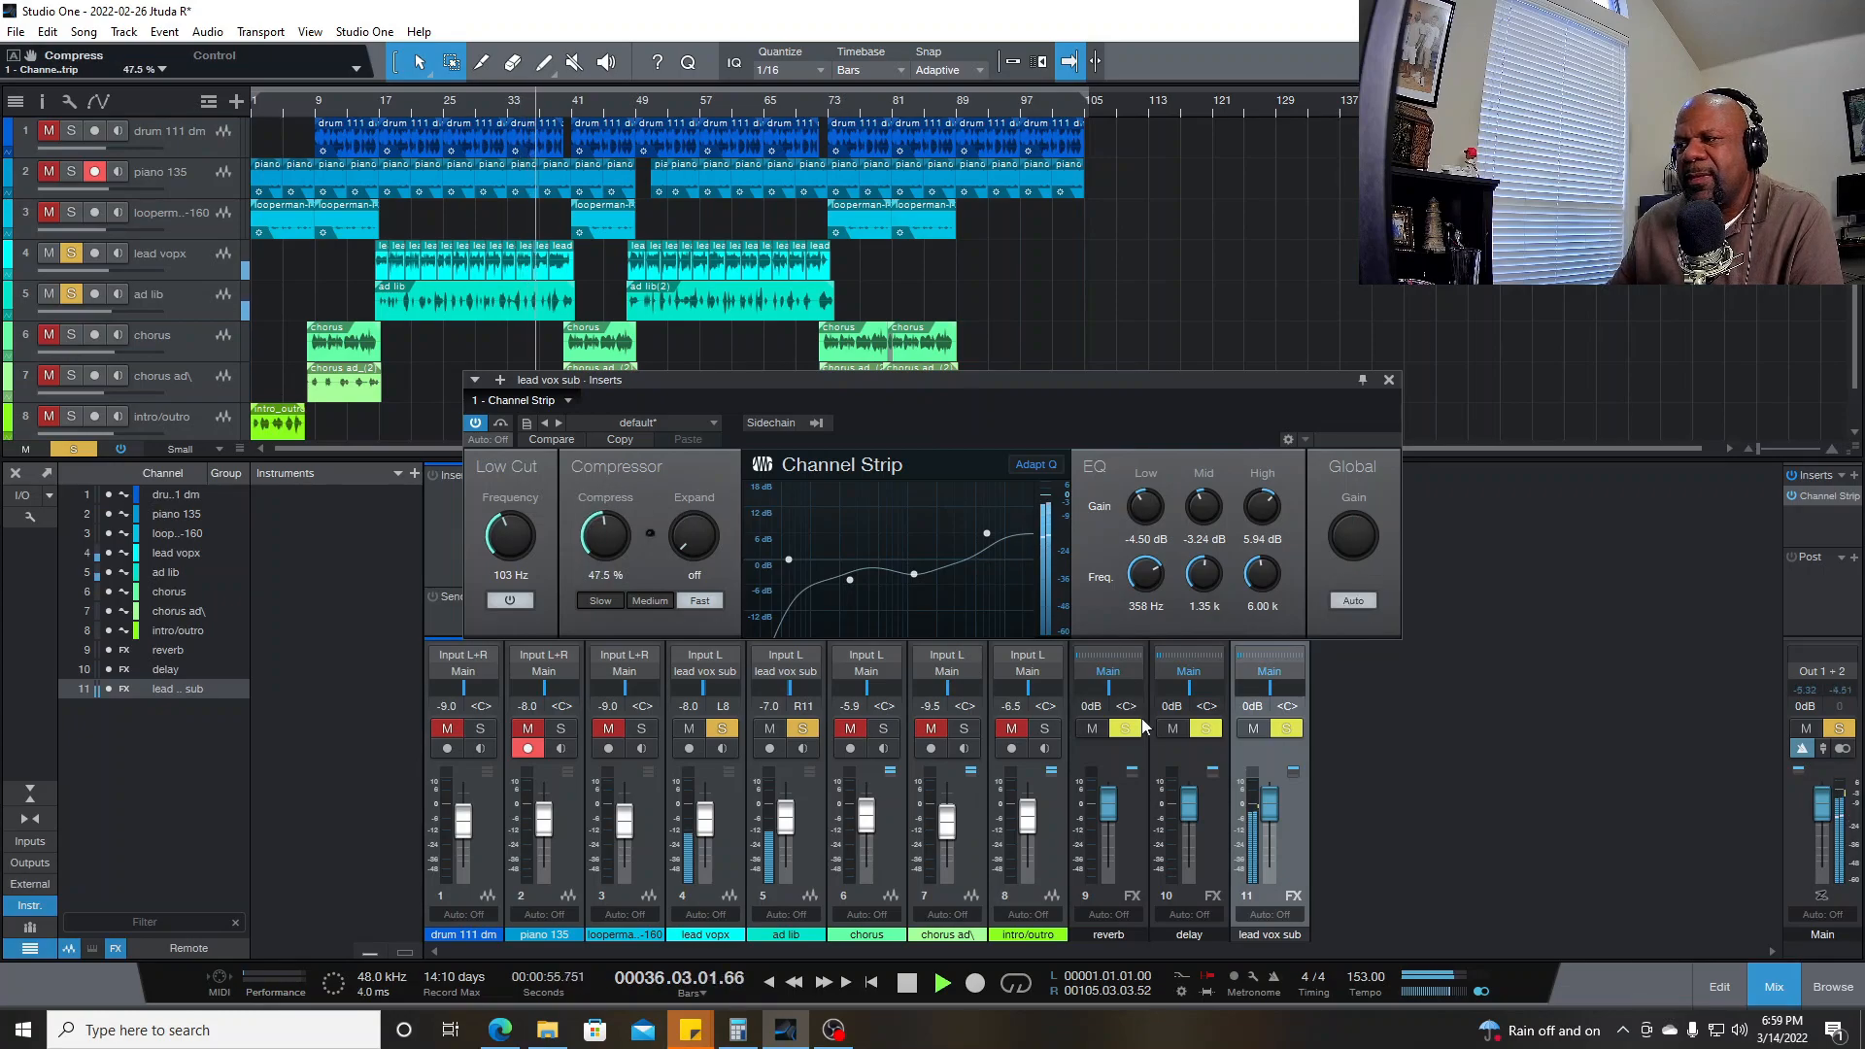
left_click(1283, 730)
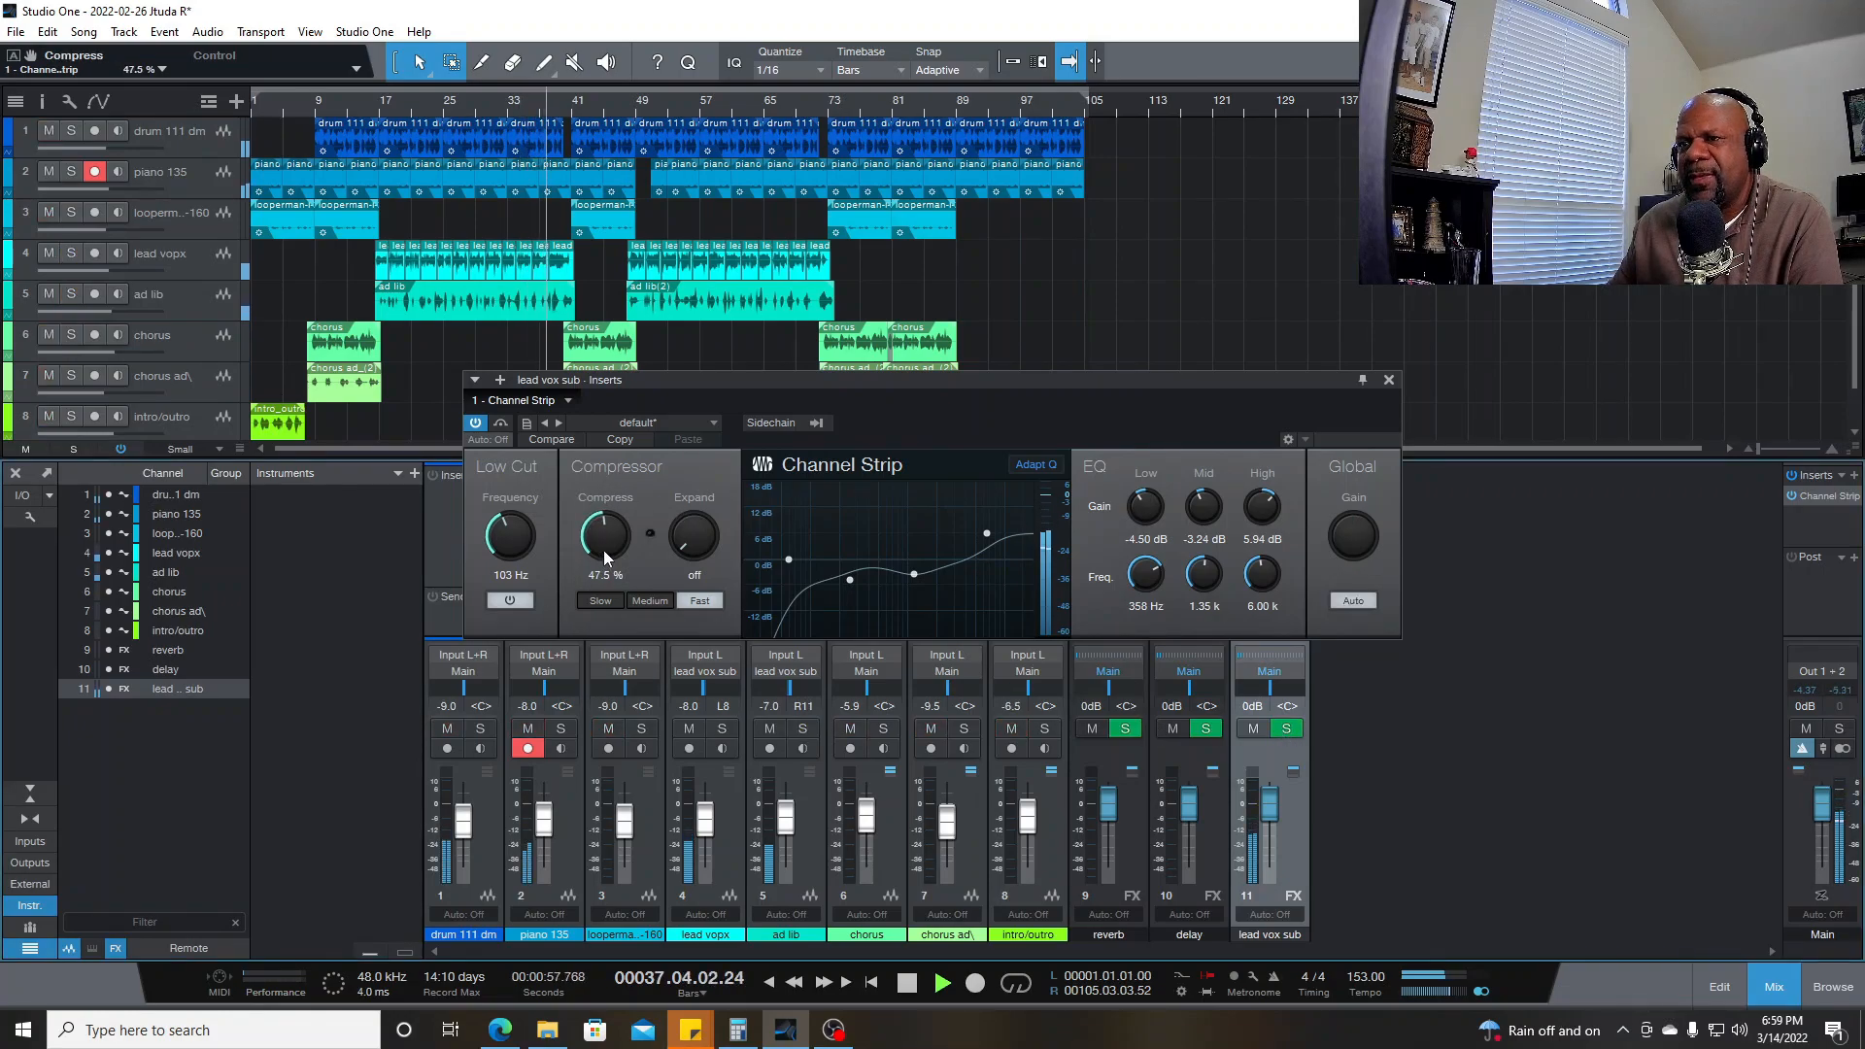
left_click(1353, 602)
left_click_drag(1344, 544, 1325, 493)
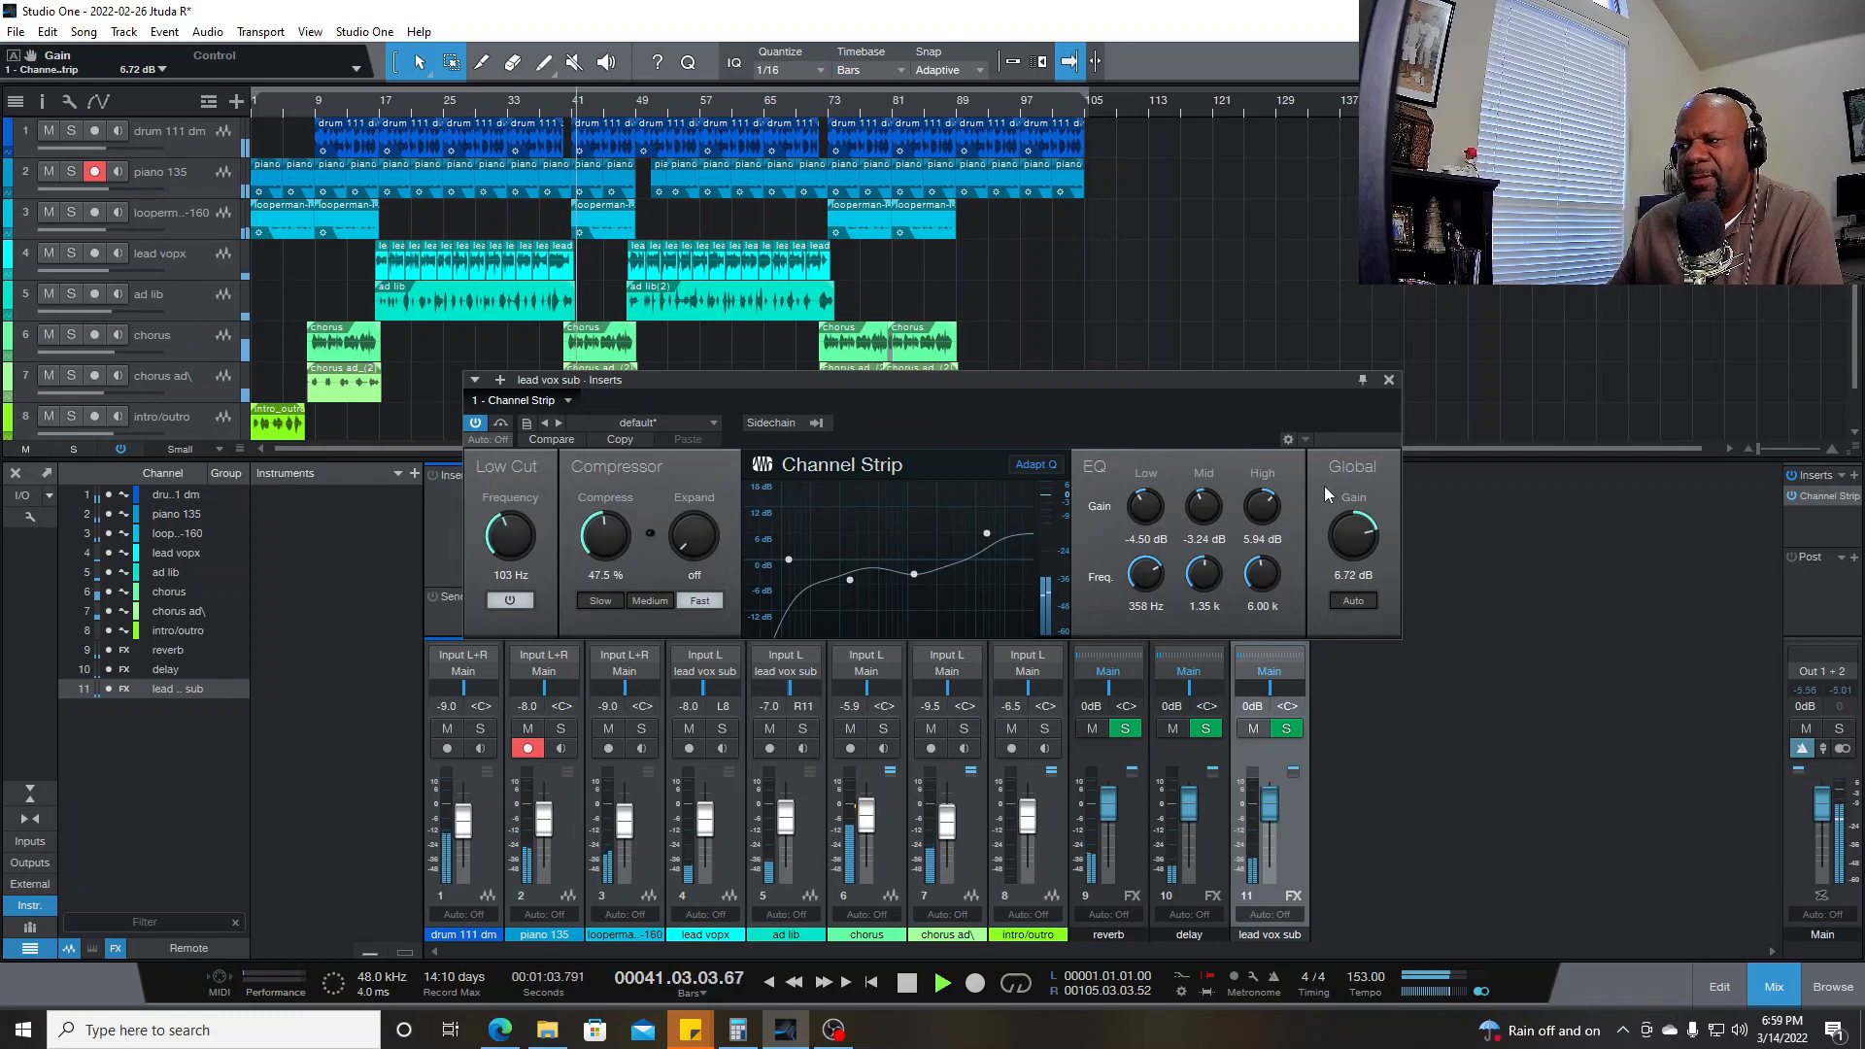
- Play the full mix from about bar 25 to check the processed vocals, and close the Channel Strip window
key("space")
left_click(453, 109)
key("space")
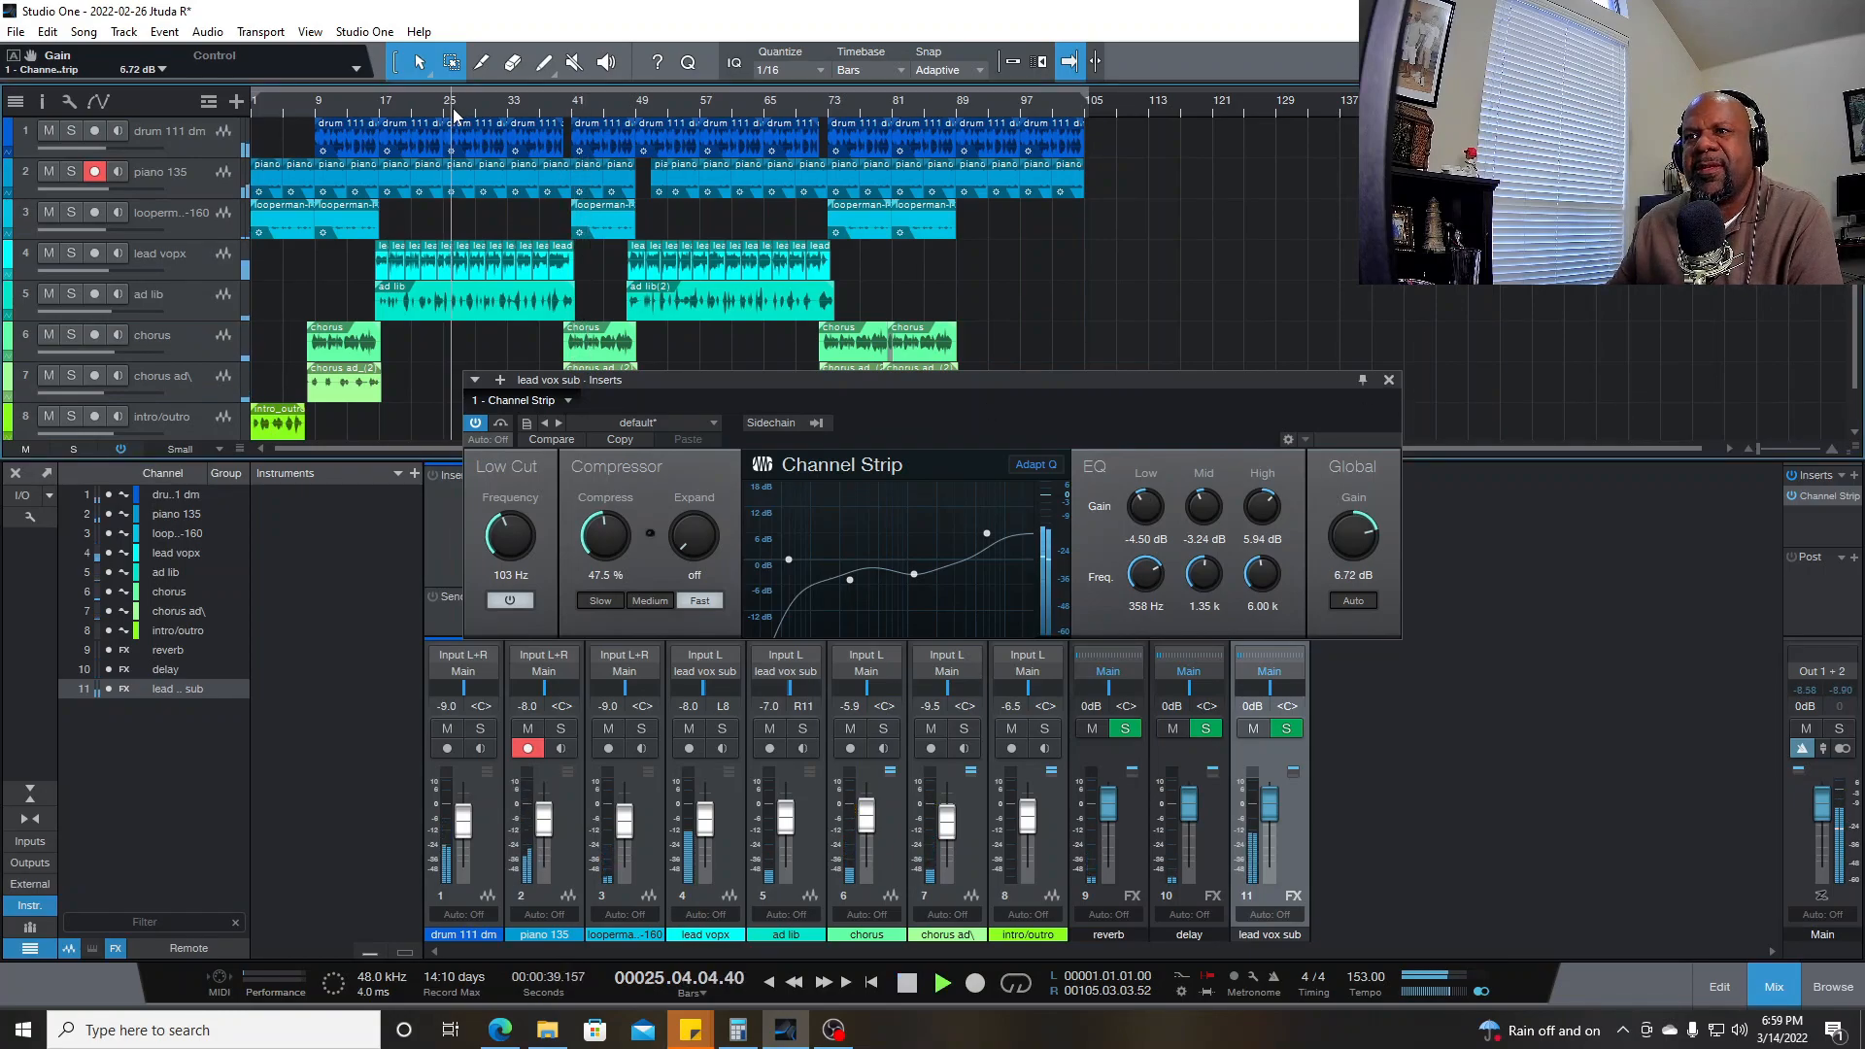
left_click(1389, 380)
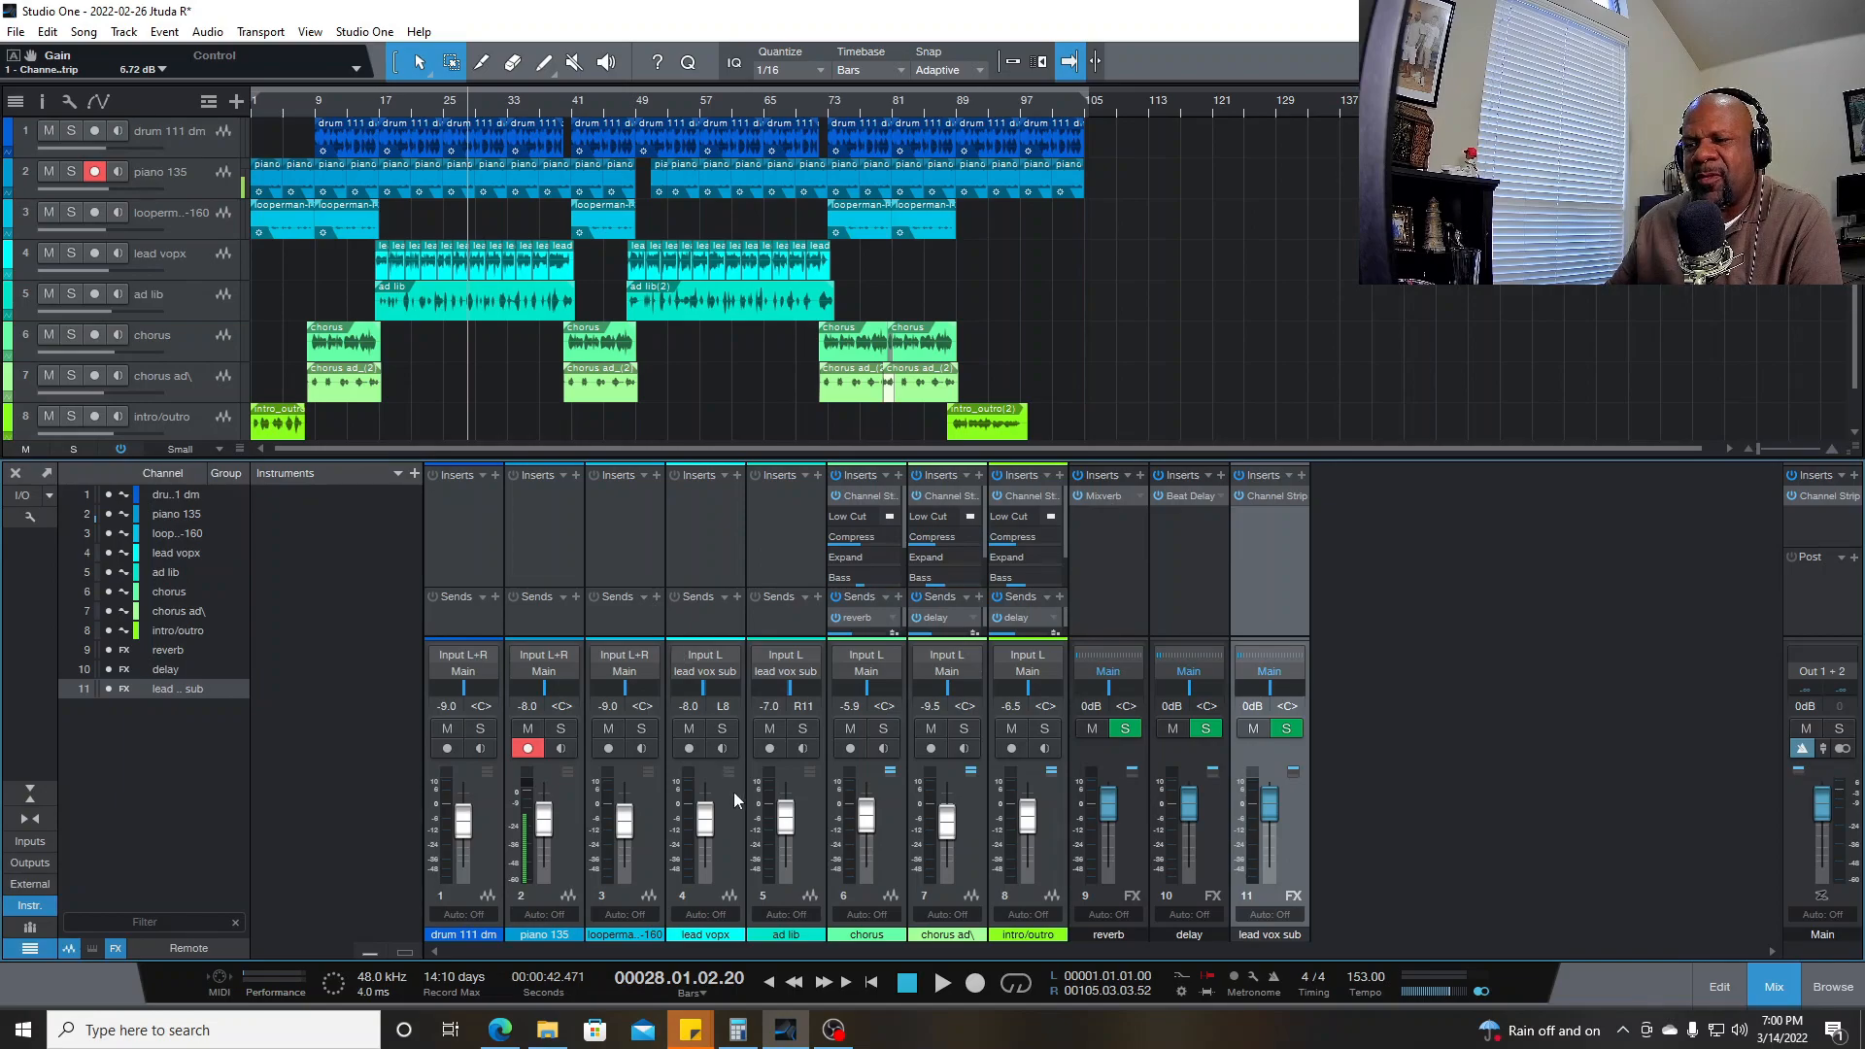
- Add a reverb send to lead vopx and audition it in the full mix, briefly muting the ad lib channel
left_click(737, 596)
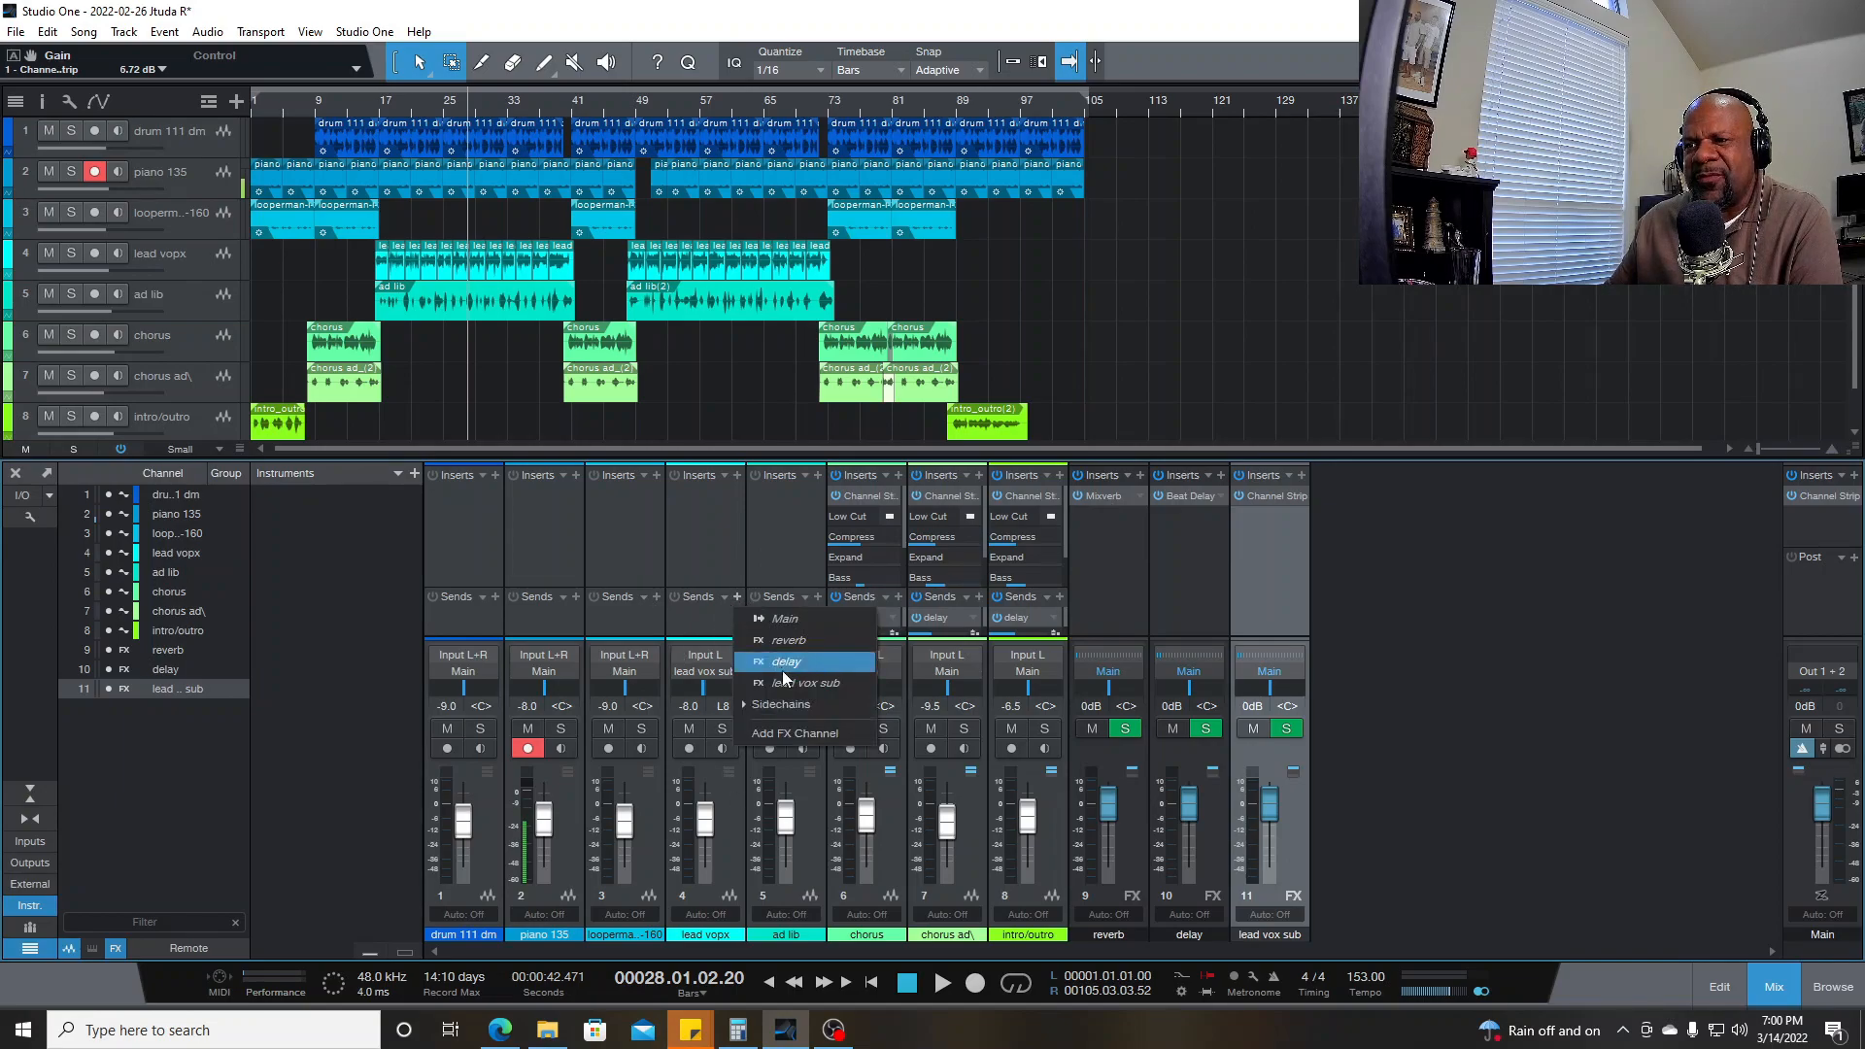
left_click(791, 649)
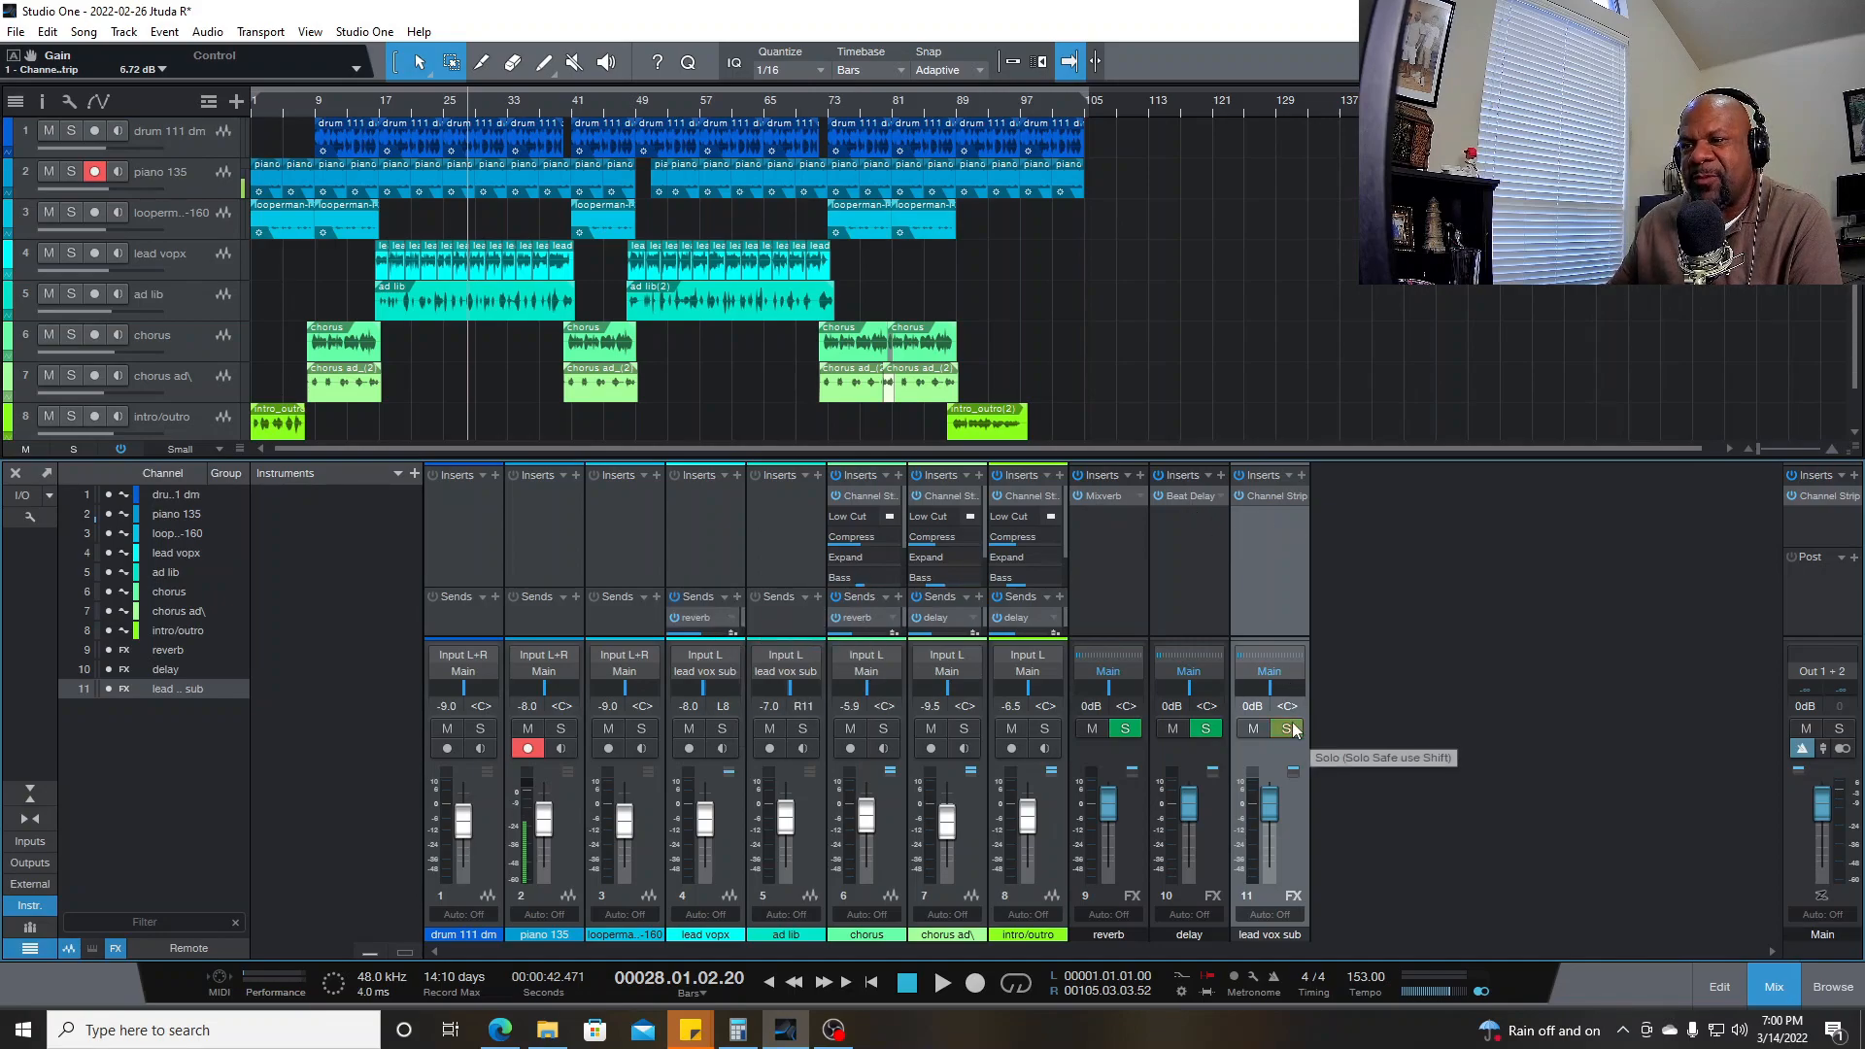
key("space")
left_click(769, 728)
left_click(773, 735)
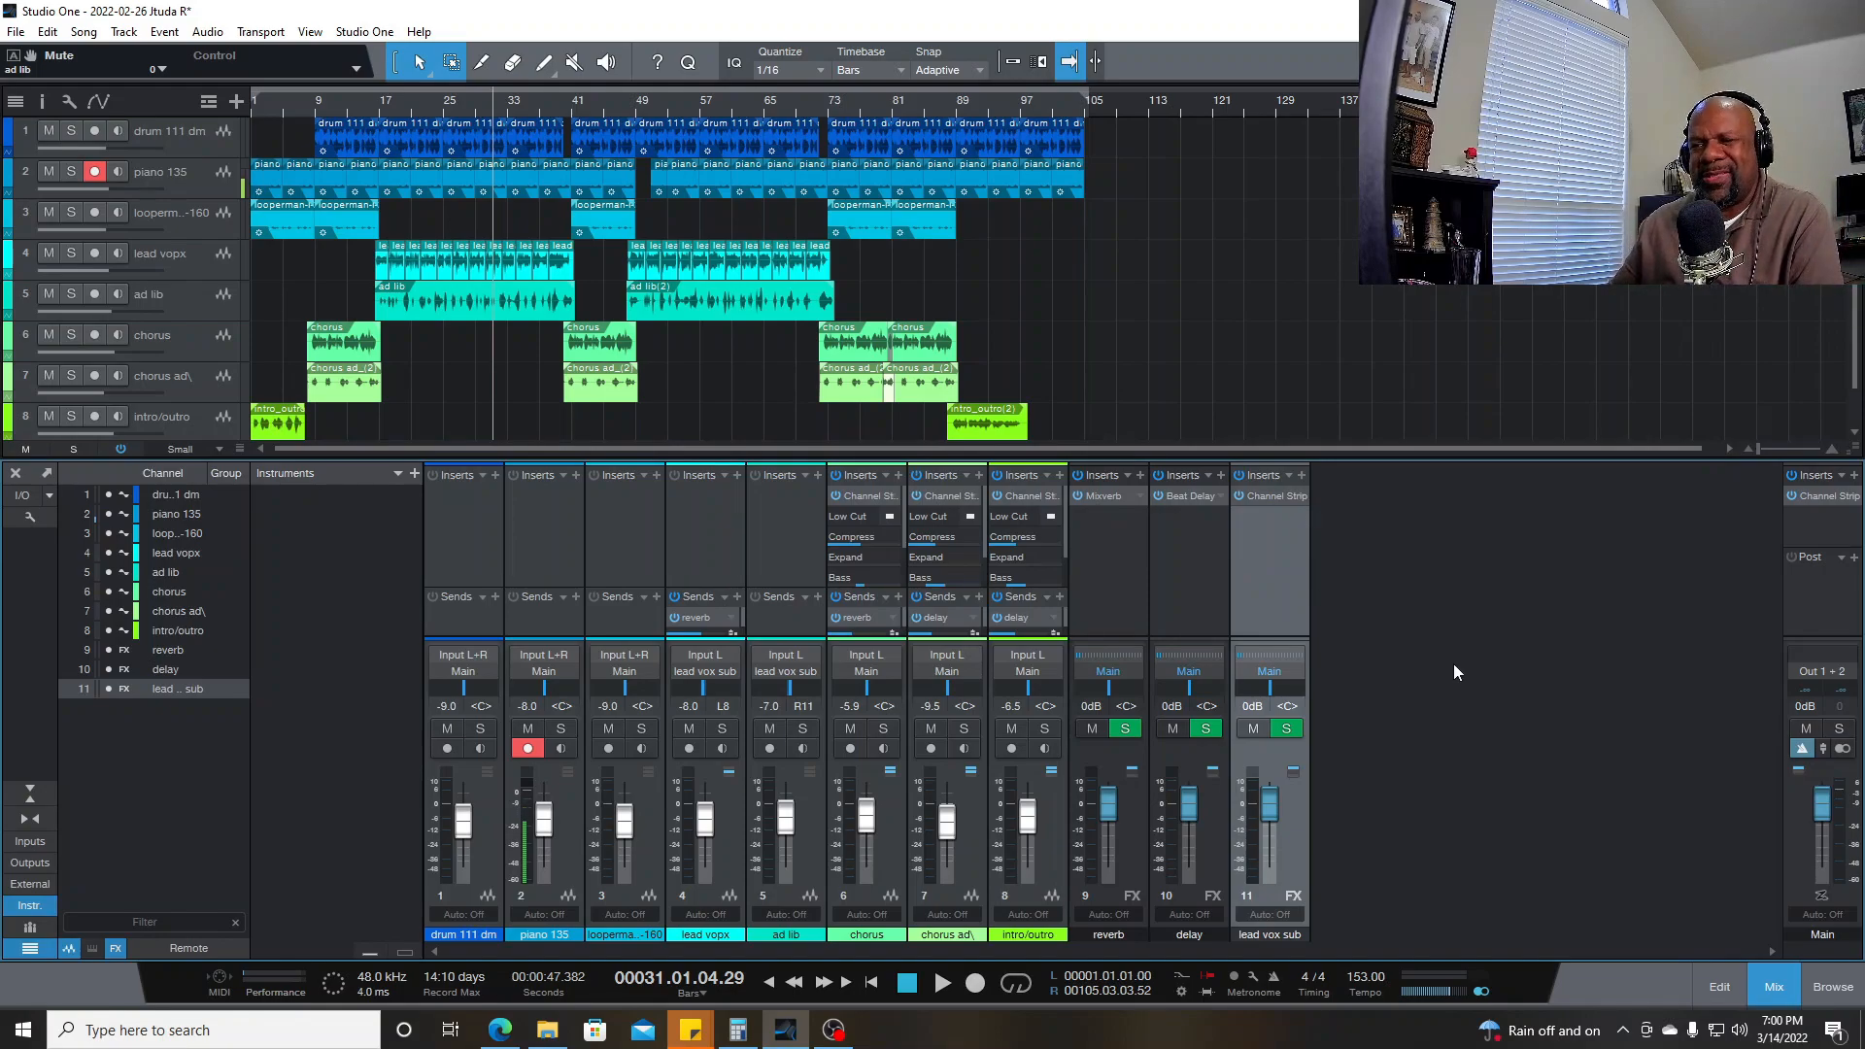
key("space")
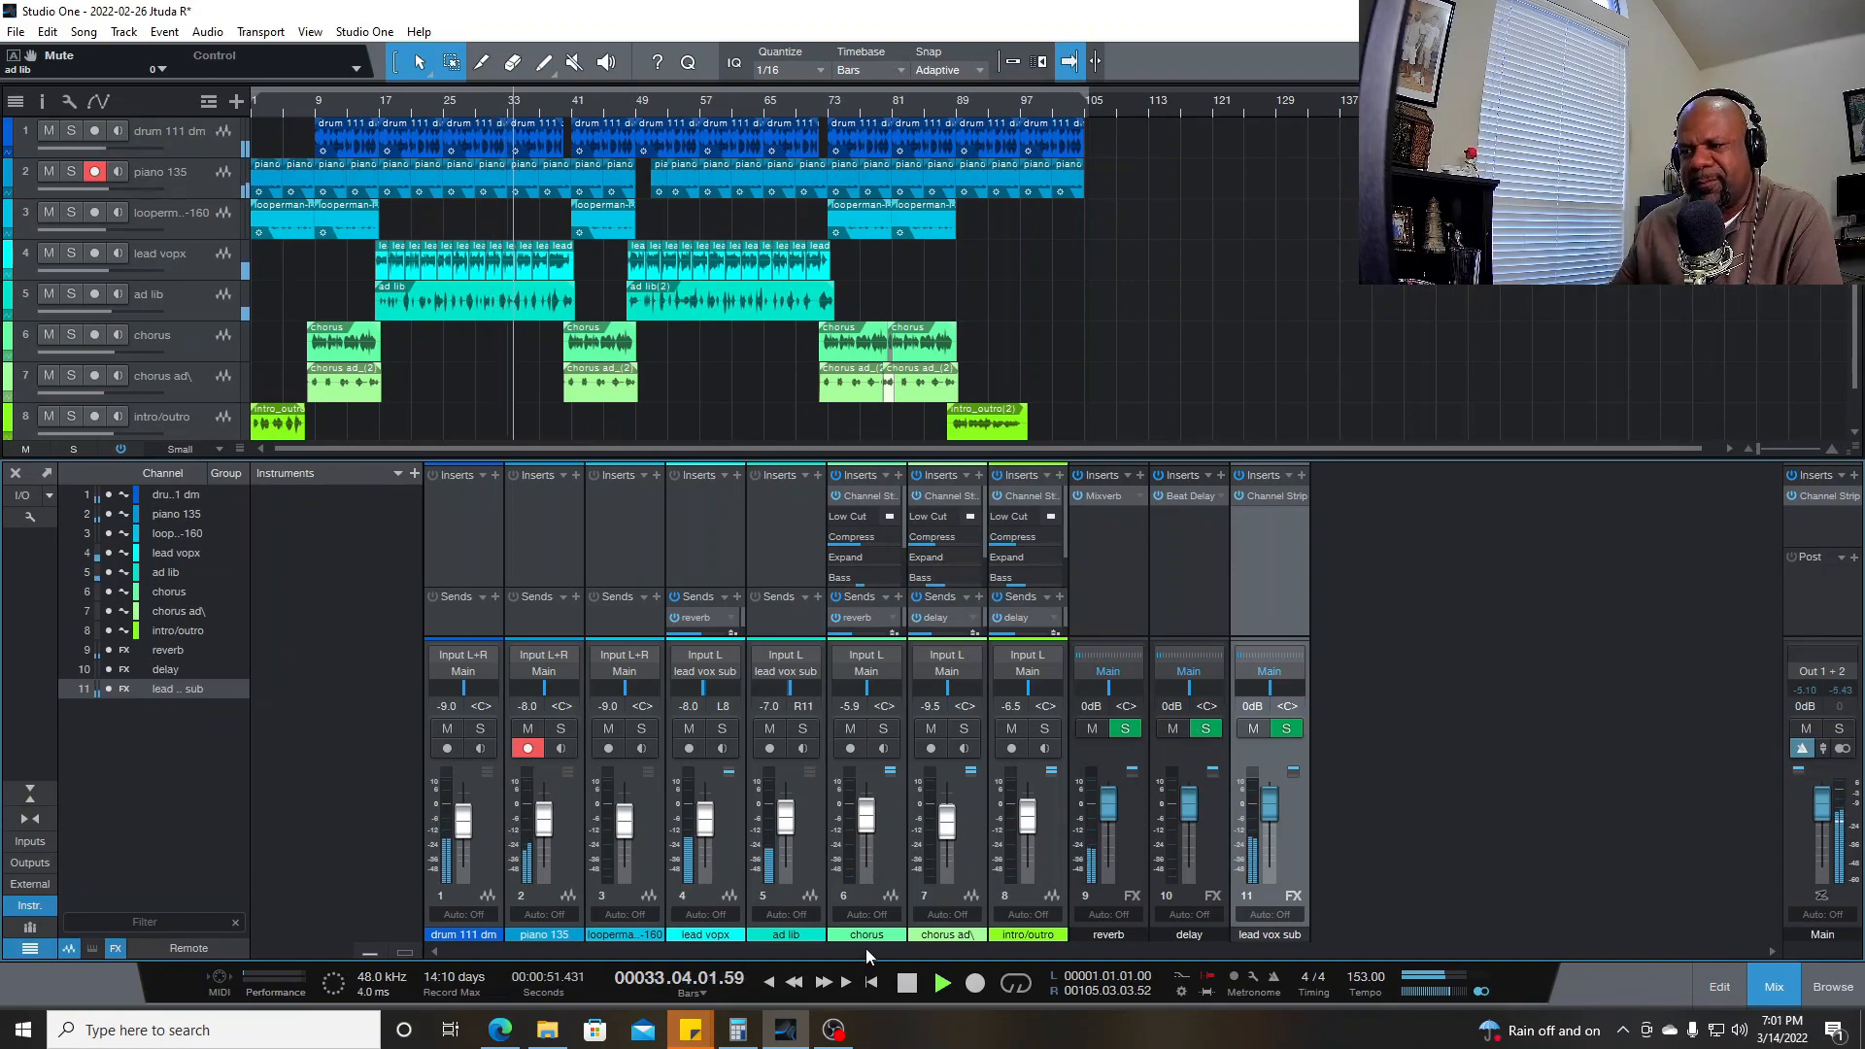
key("space")
left_click(834, 1032)
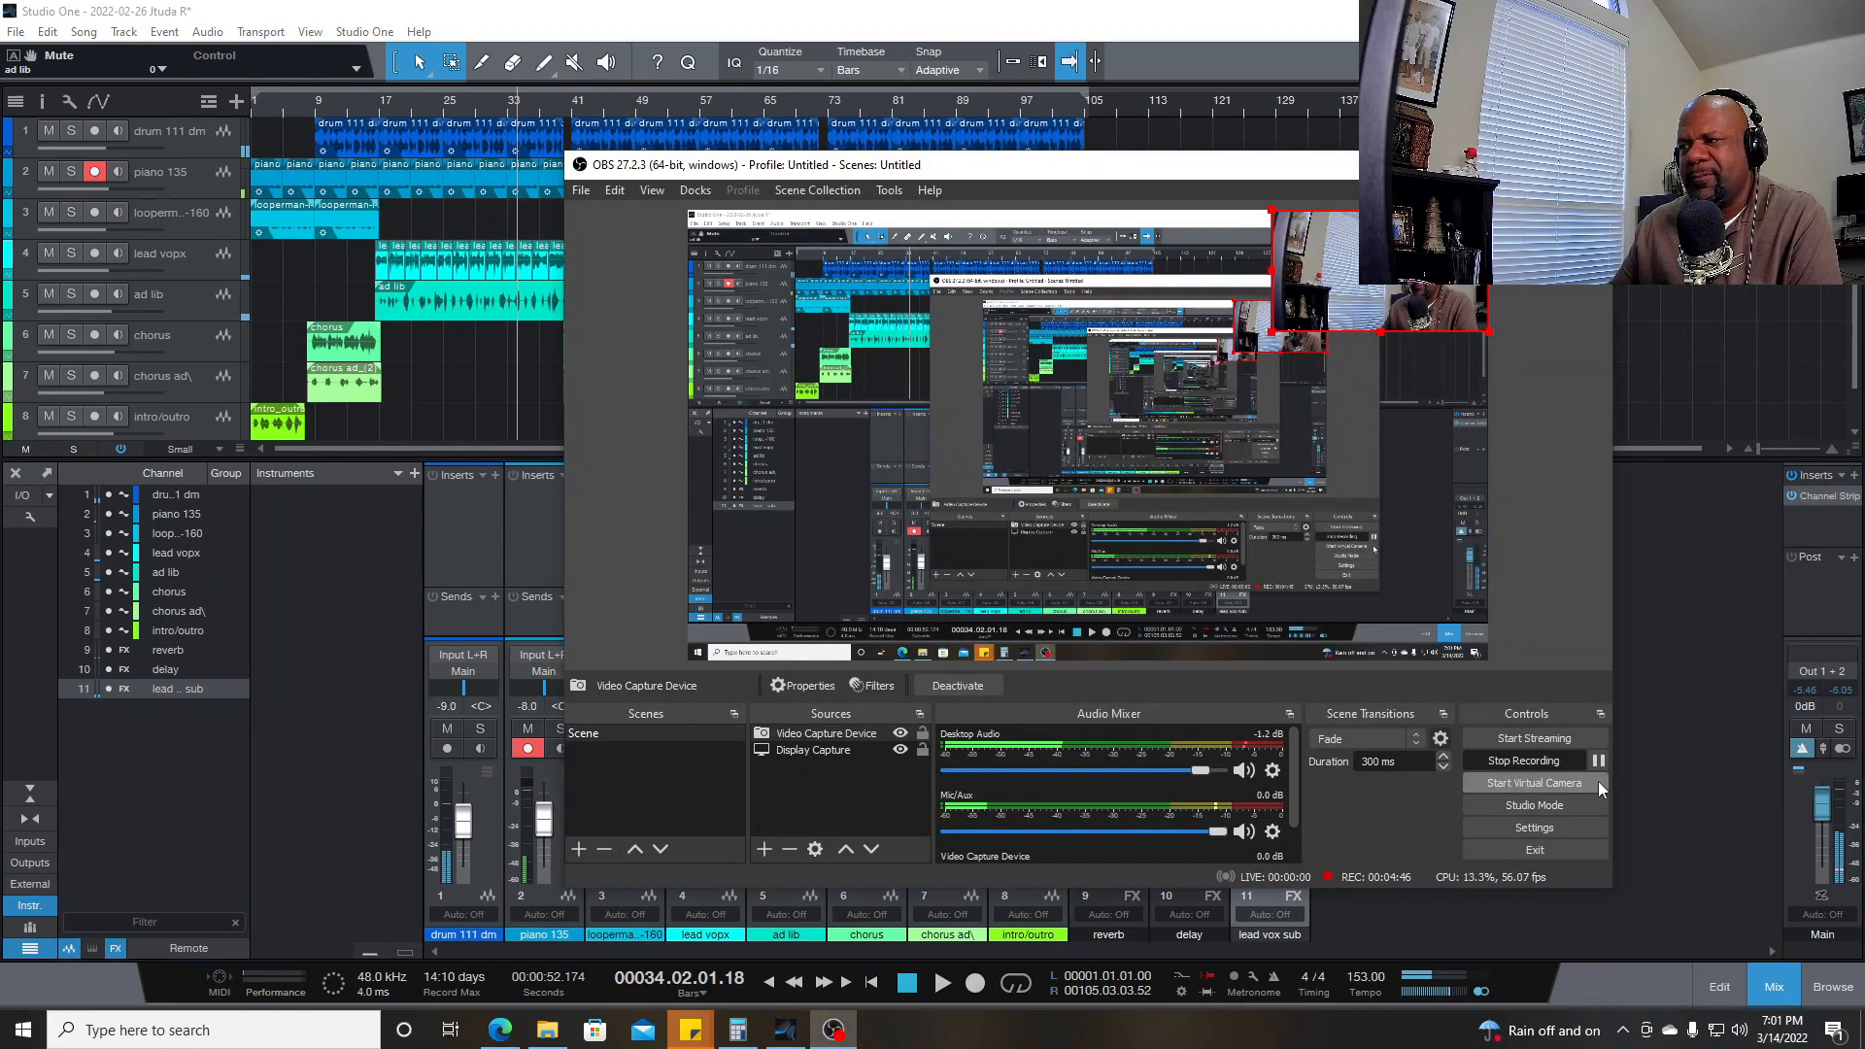